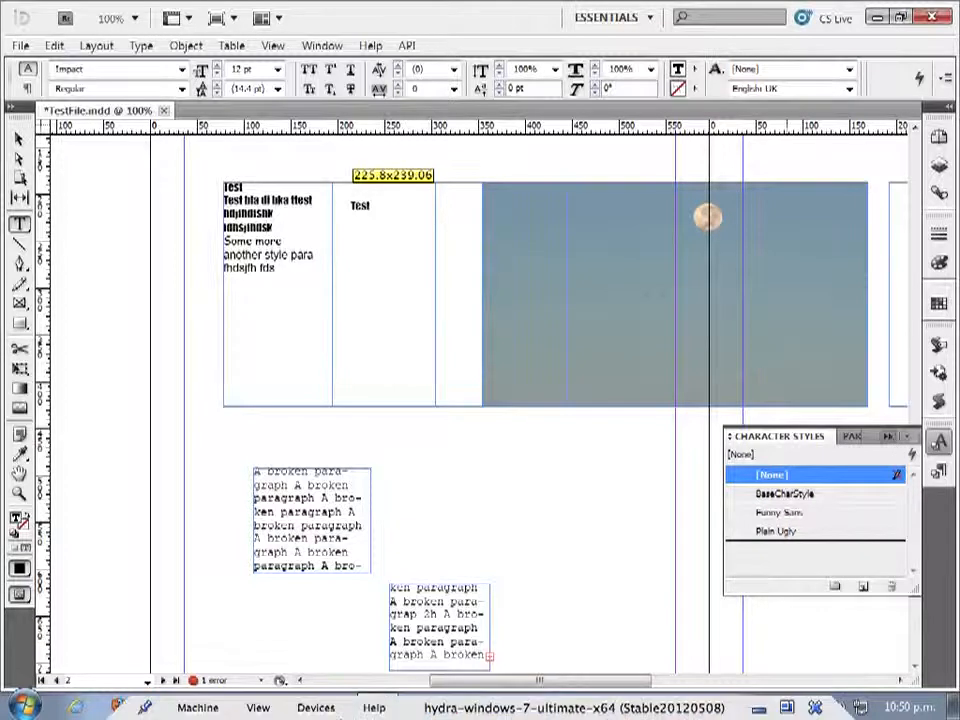
left_click(315, 704)
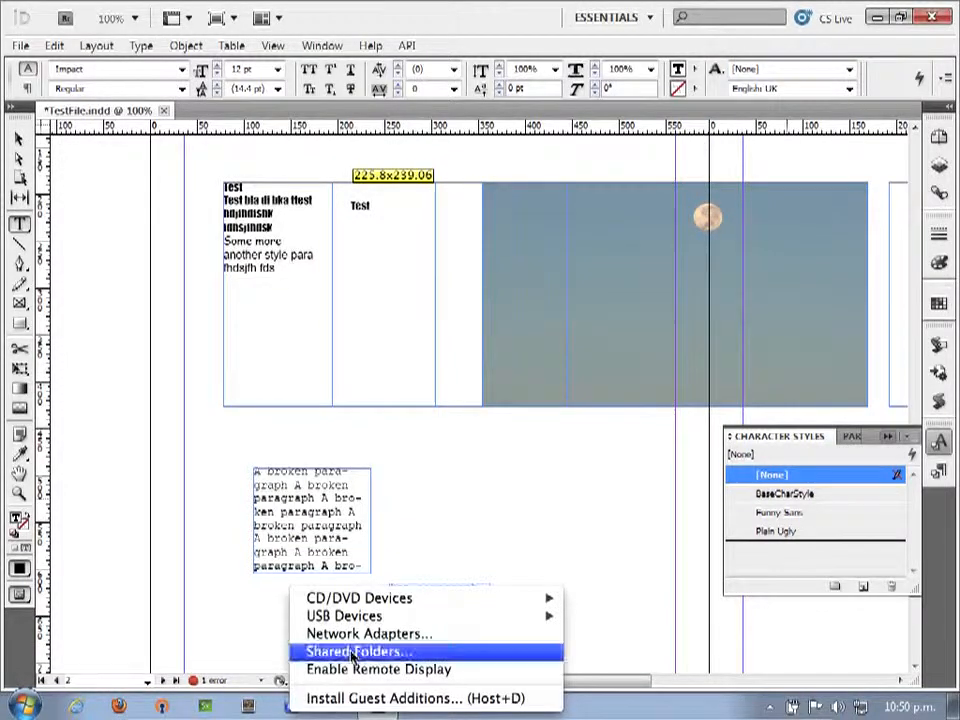
left_click(456, 476)
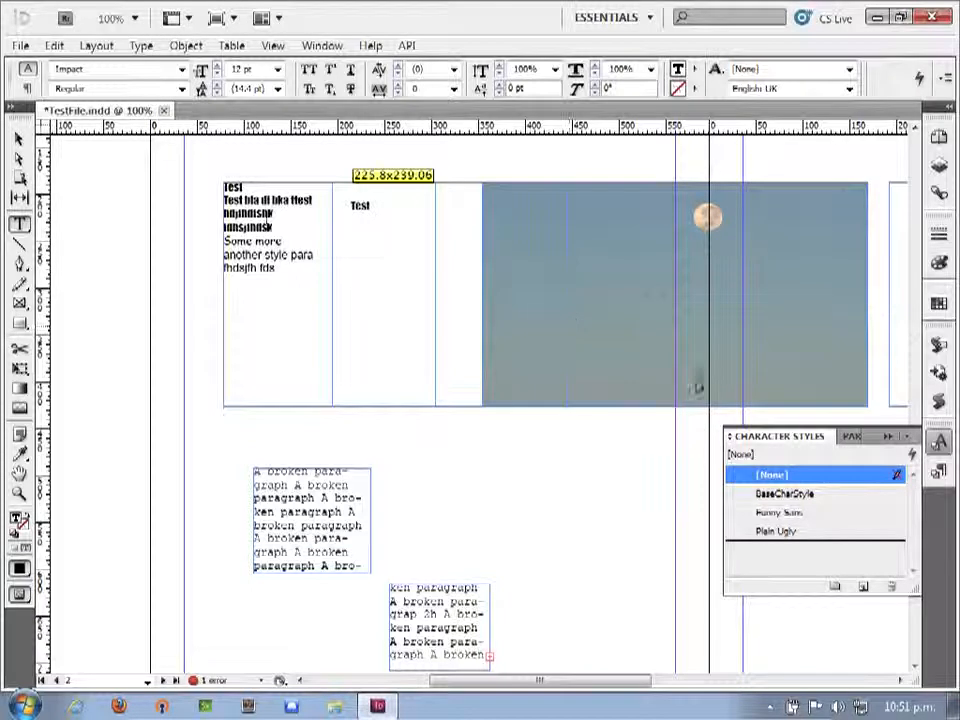
- Check the paragraph style applied to the text in the upper column frames and both broken-paragraph frames
left_click(938, 470)
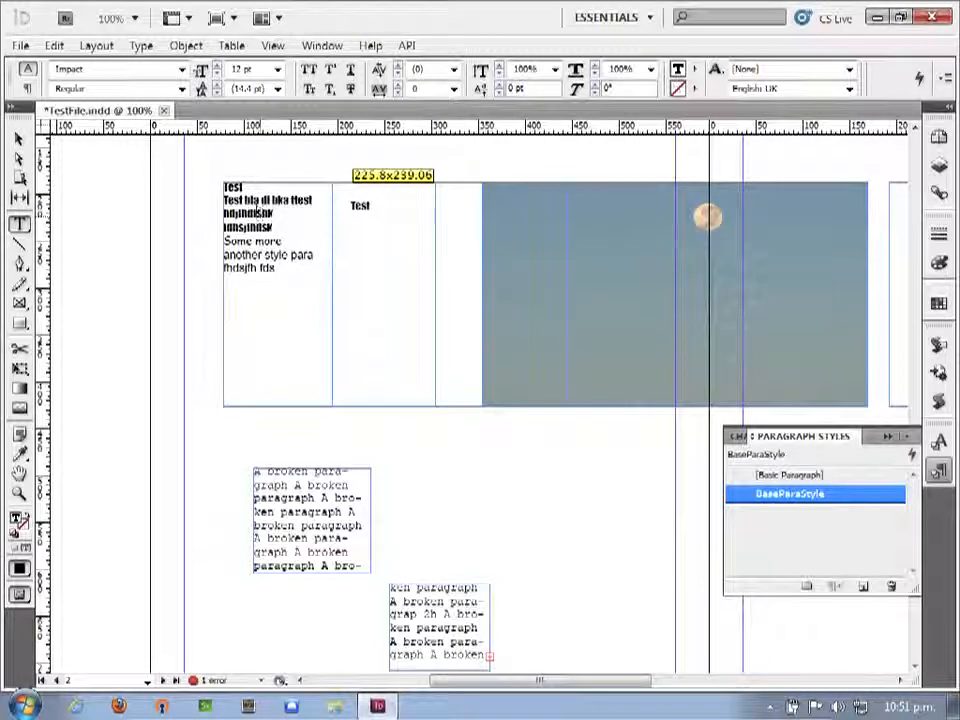
left_click(256, 241)
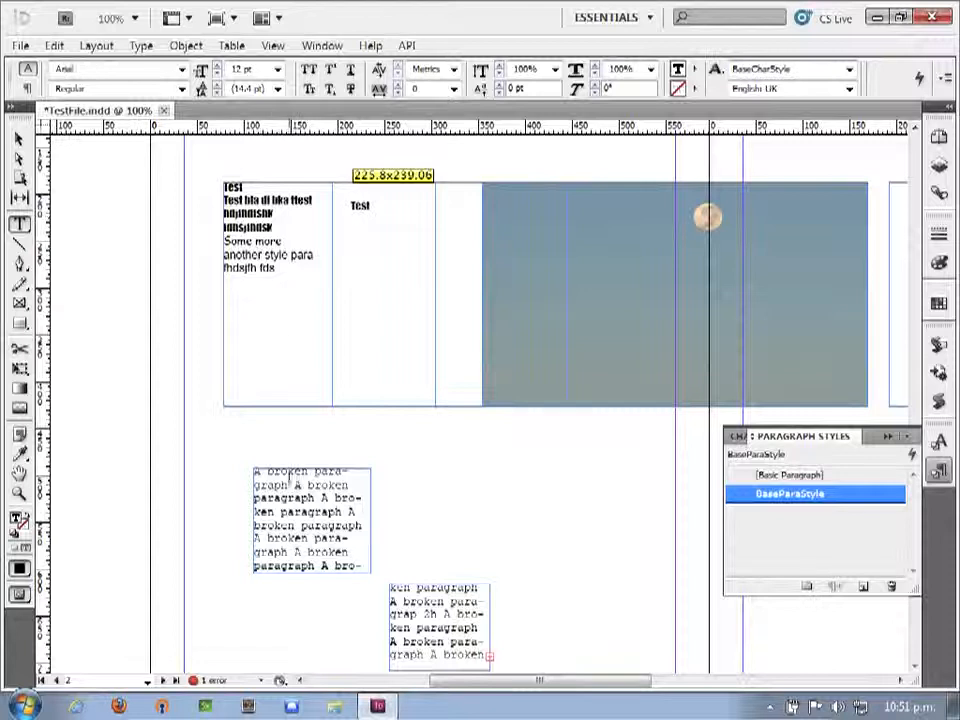
left_click(360, 536)
left_click(444, 625)
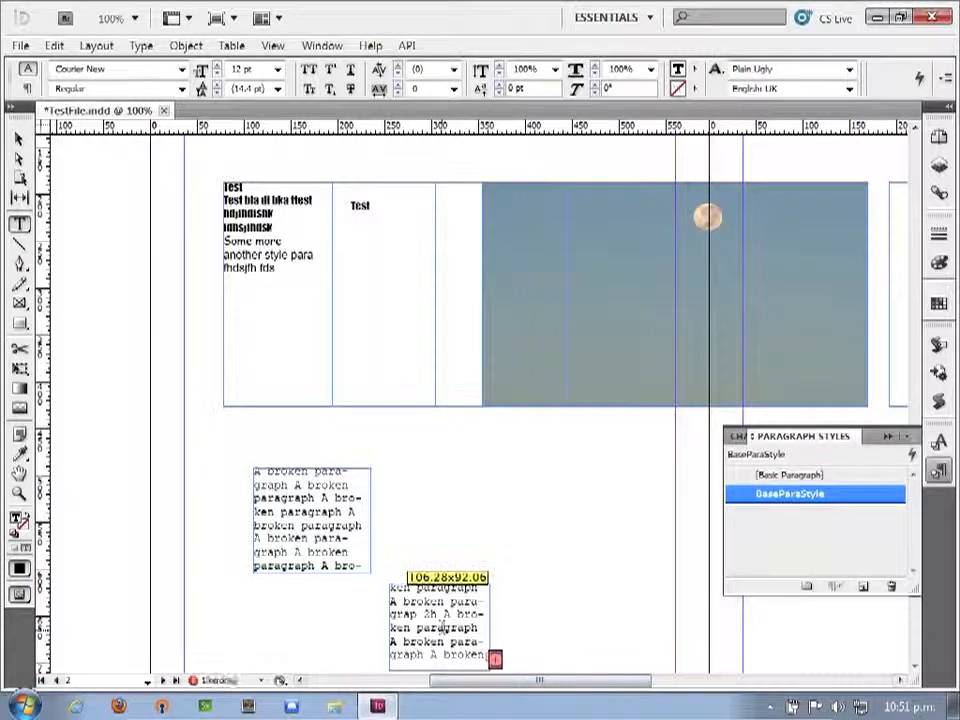
left_click(362, 204)
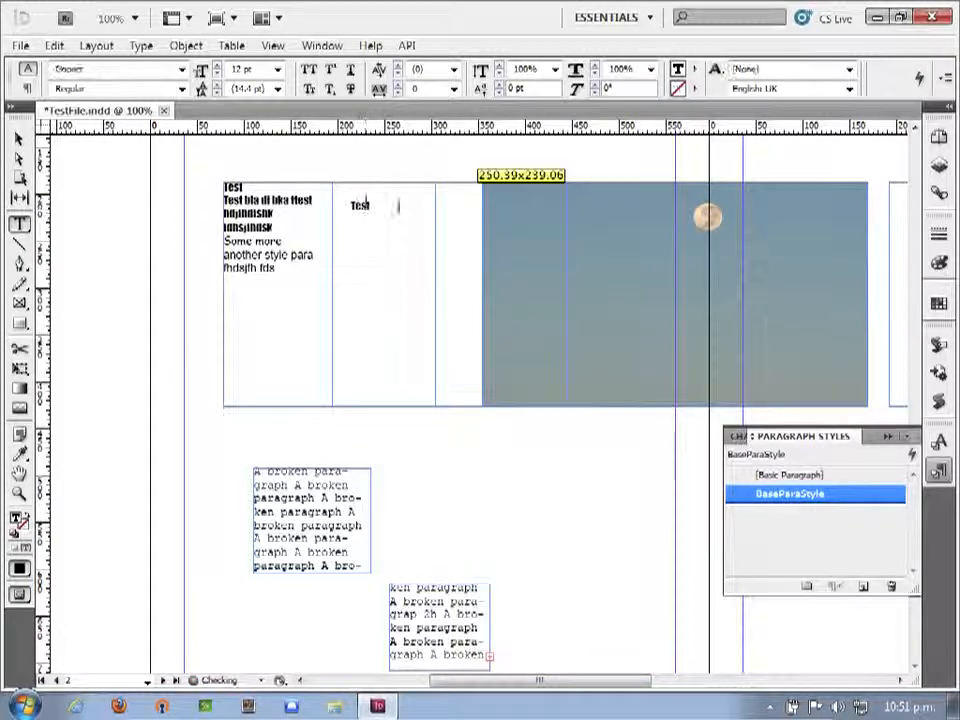
left_click(442, 215)
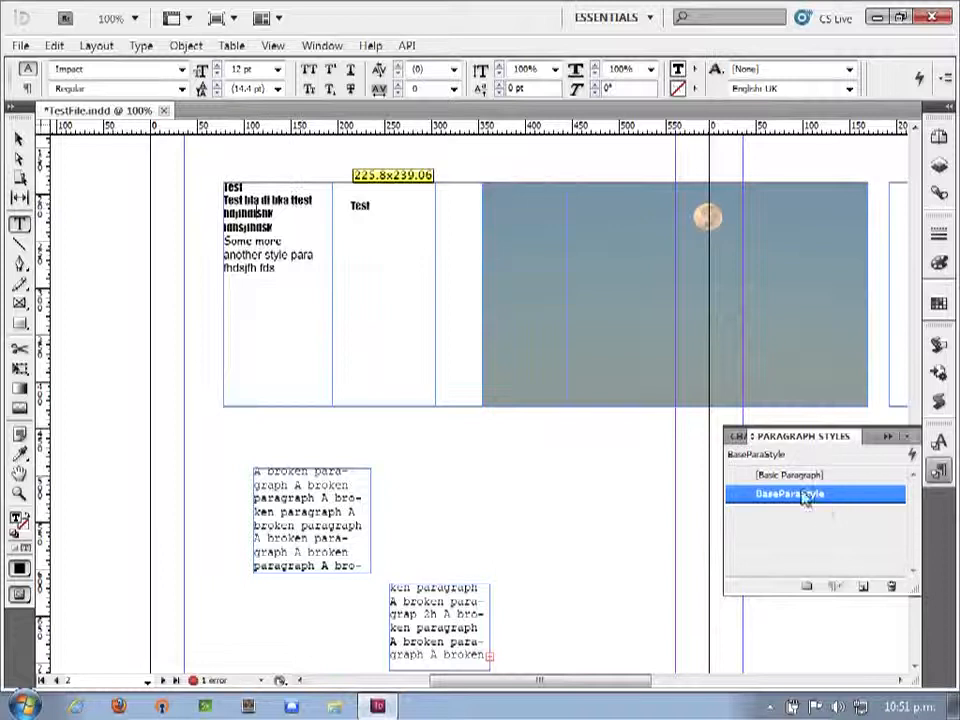
- Check the character styles used by the text in the first column and in the first broken-paragraph frame
left_click(737, 437)
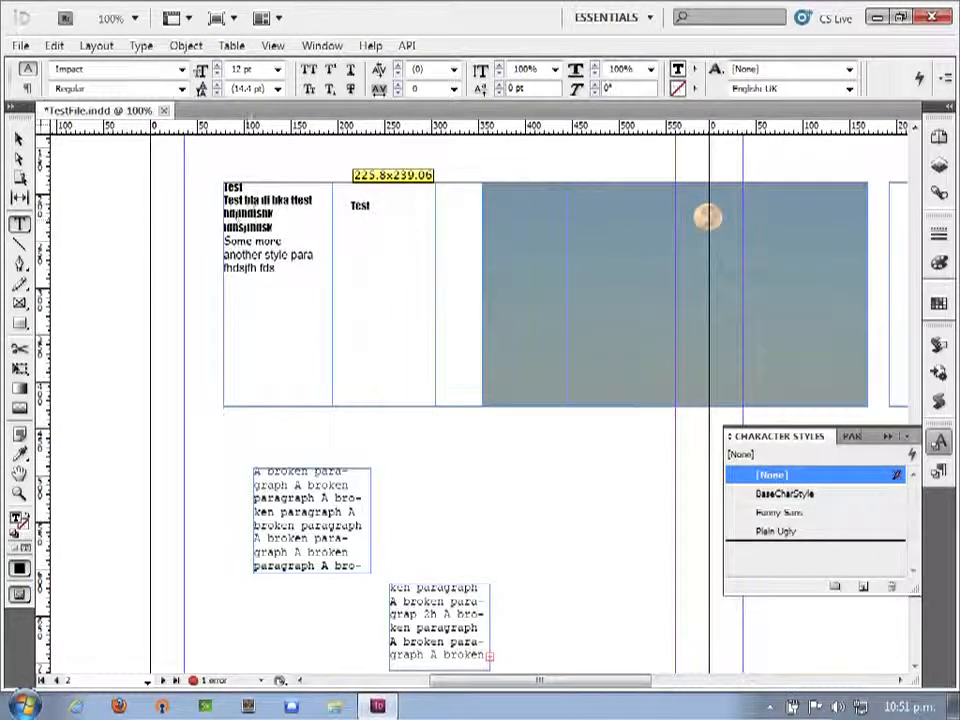
left_click(785, 513)
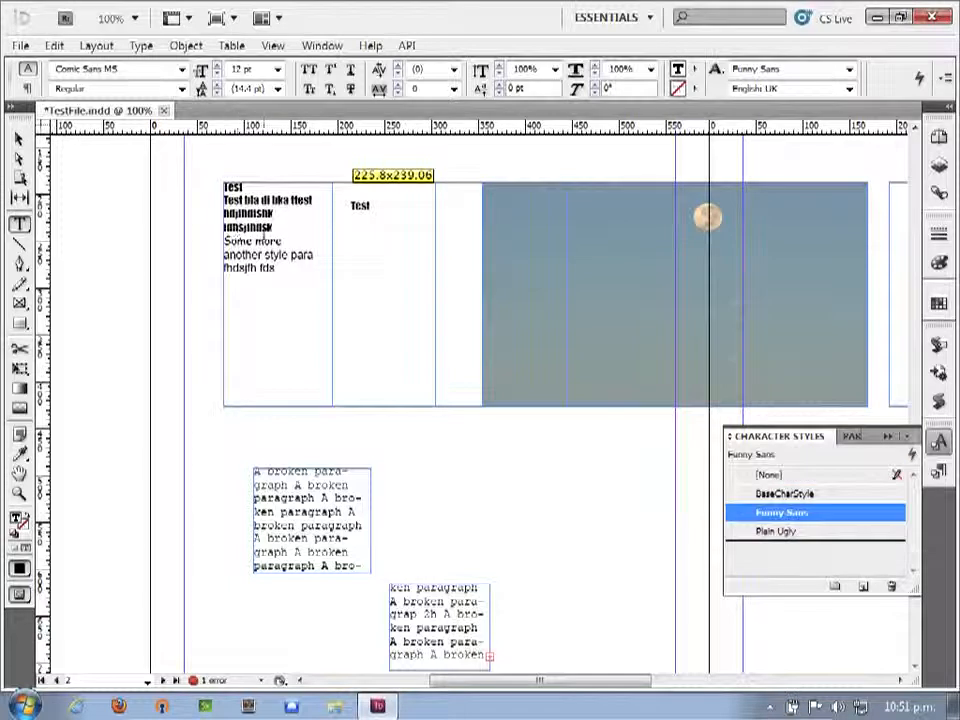
left_click(264, 255)
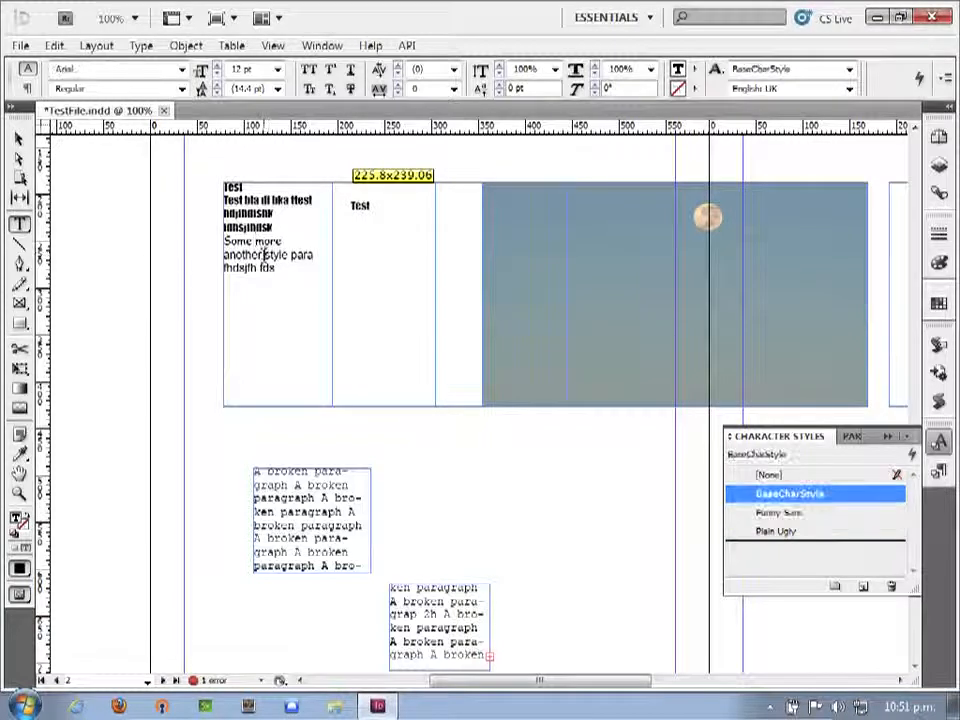
left_click(291, 486)
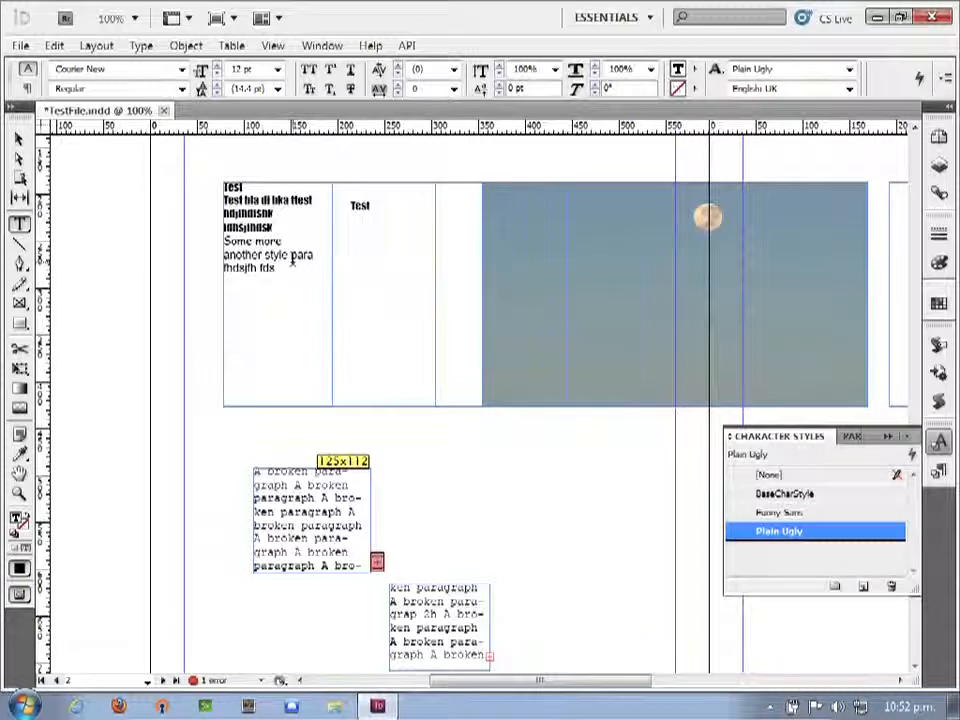
- Inspect the character style of the word "paragraph" in the fourth line of the first broken-paragraph frame
double_click(316, 512)
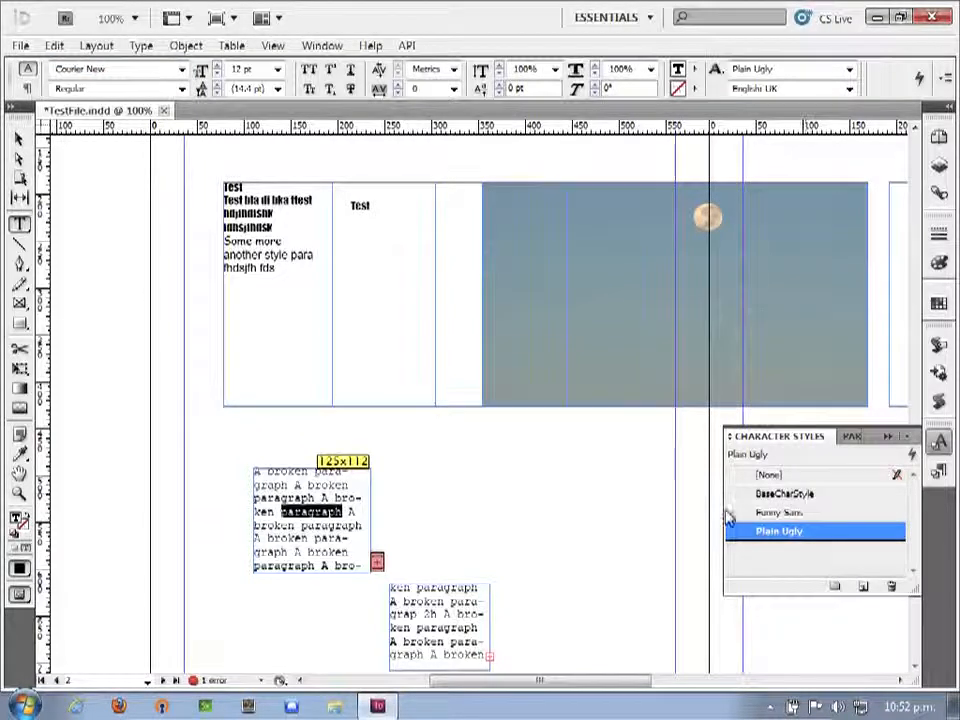
left_click(313, 511)
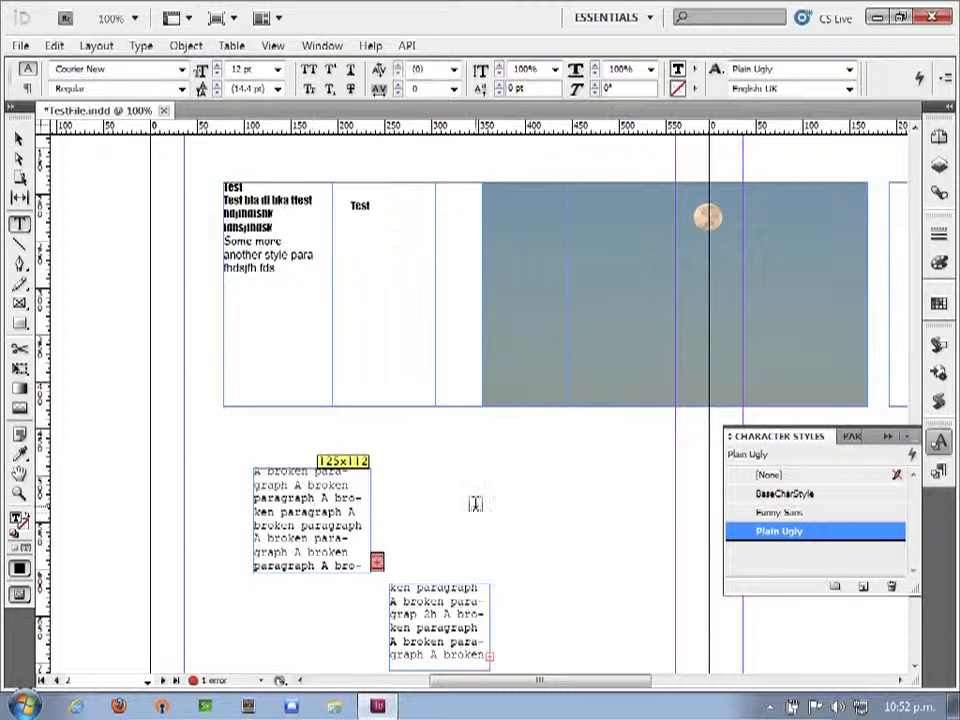
key("ctrl+z")
key("ctrl+shift+z")
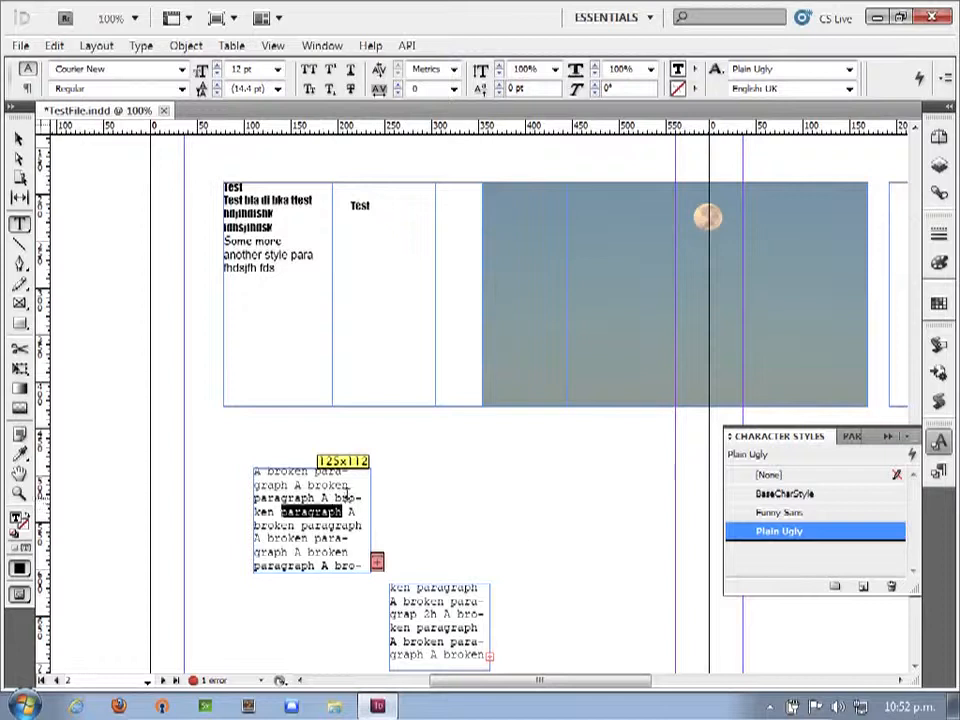
left_click(510, 534)
left_click(294, 509)
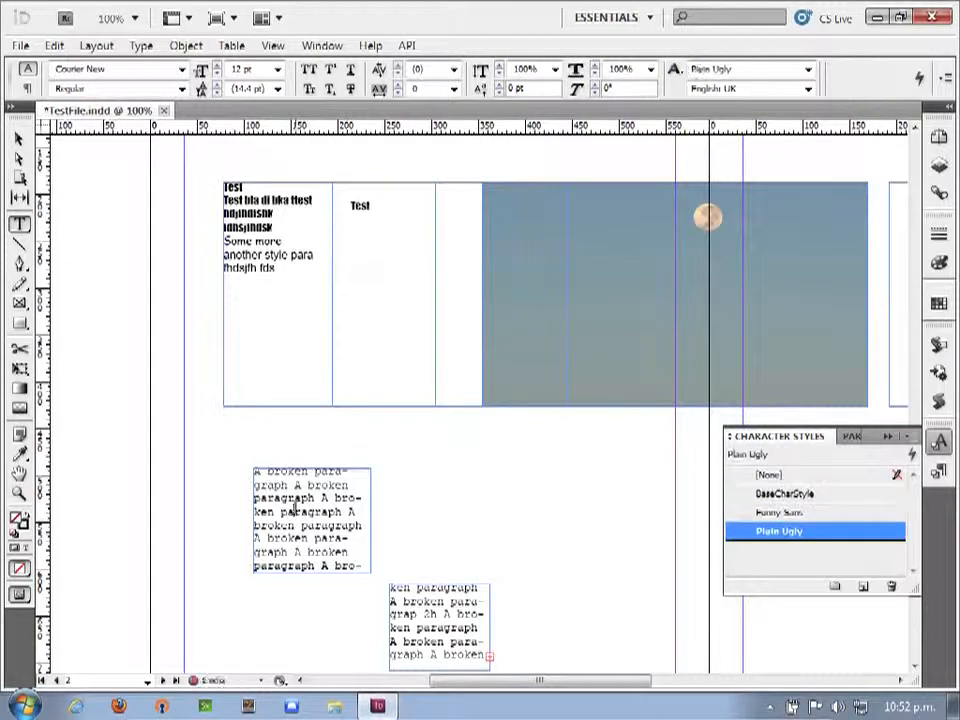
key("Escape")
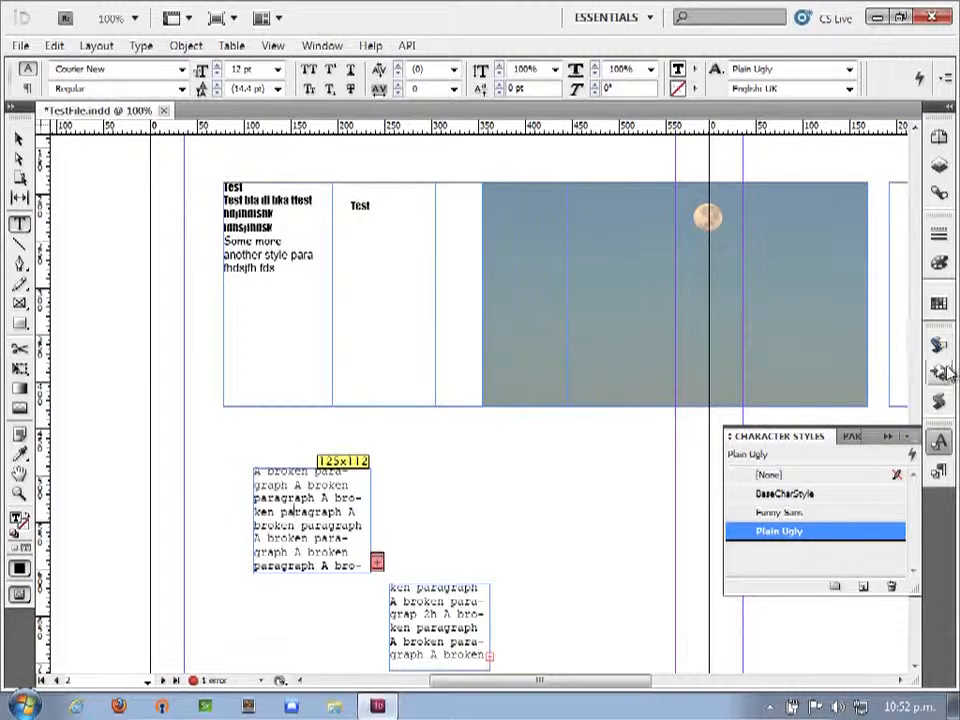
- Run the ePubCrawler.jsxbin user script on the document and open the exported TestFile folder on the desktop
left_click(938, 400)
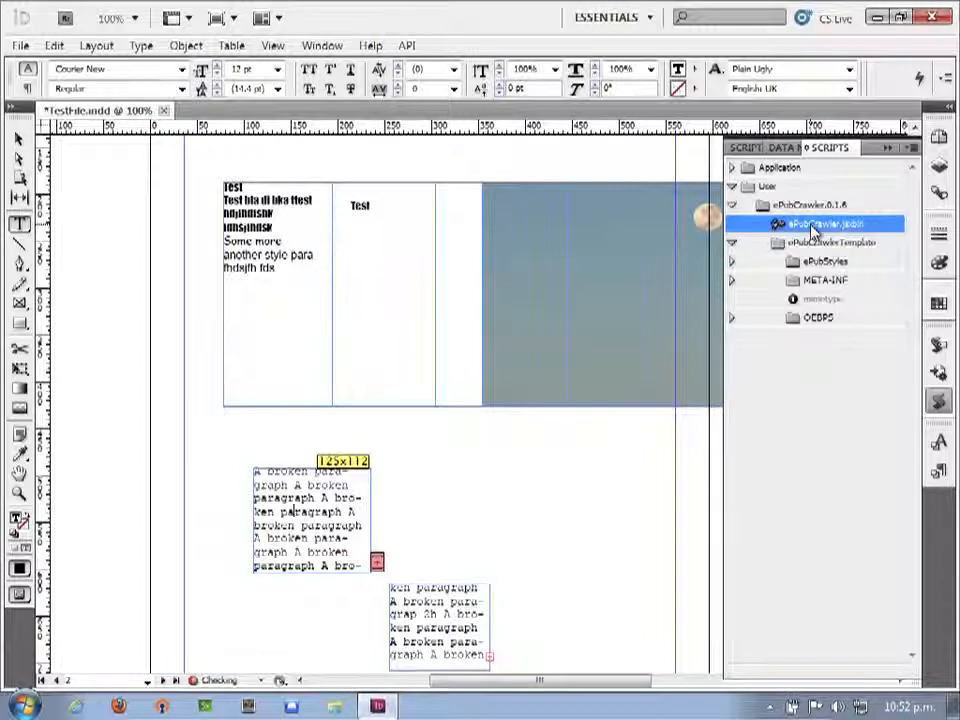
left_click(875, 16)
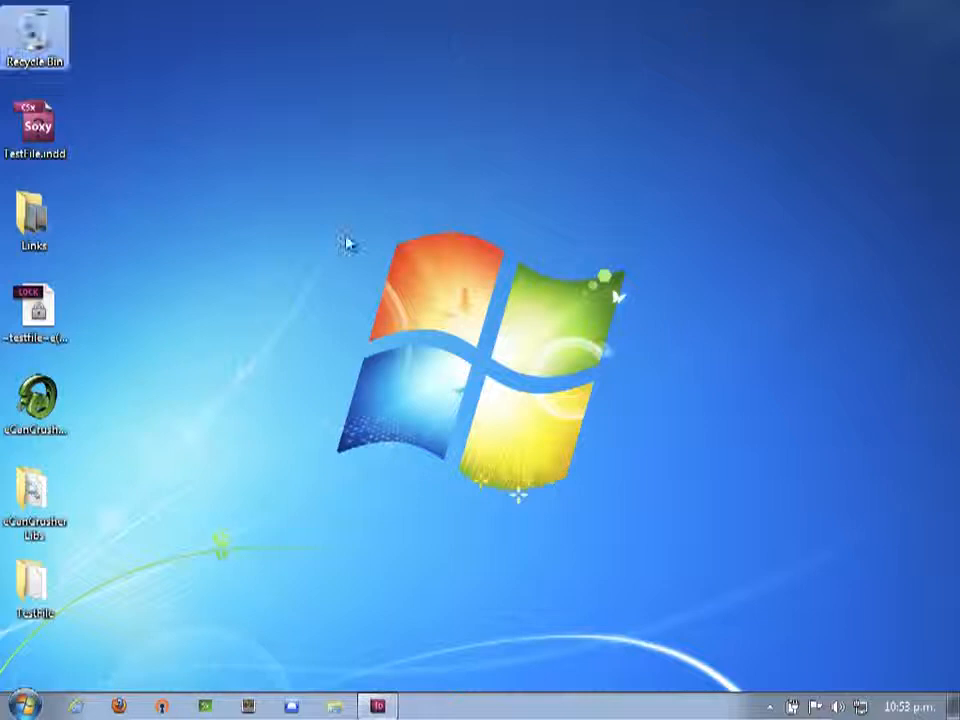
double_click(36, 590)
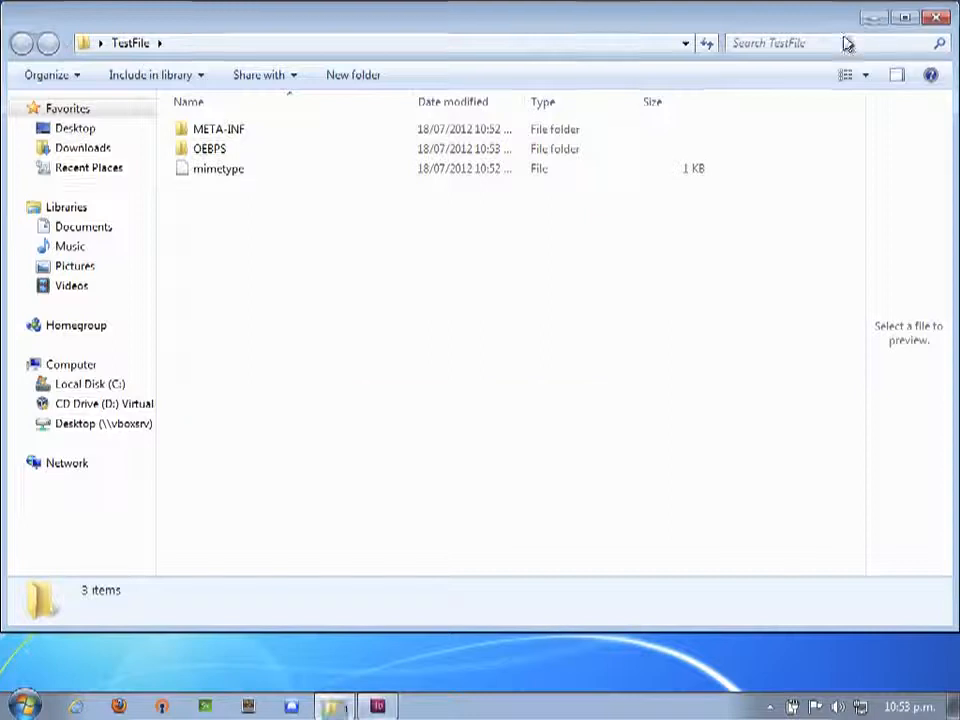
left_click(872, 17)
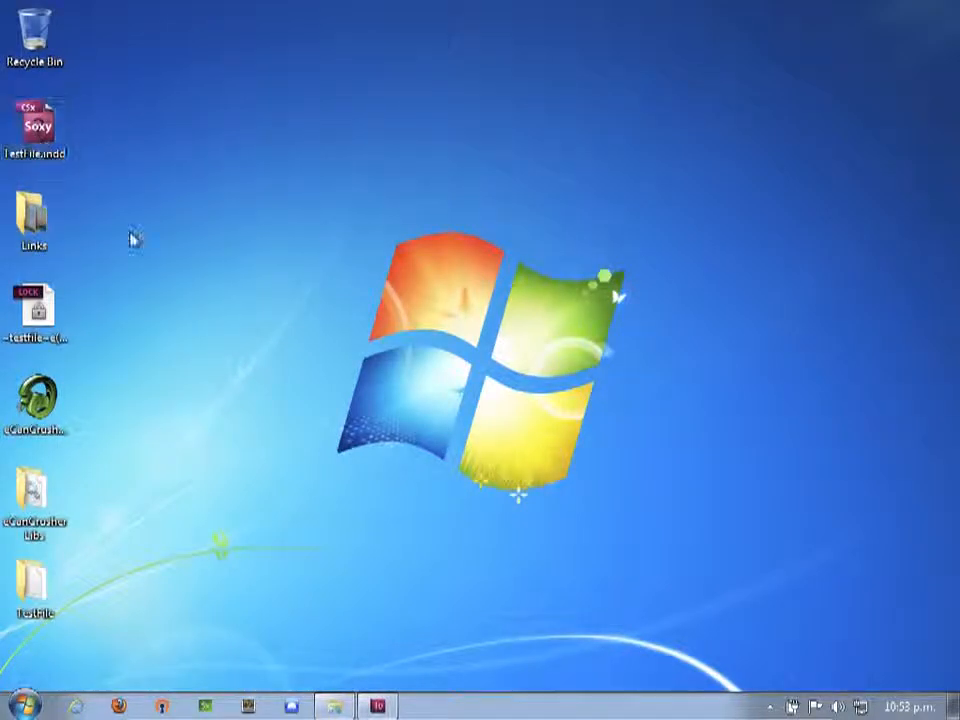
left_click(332, 705)
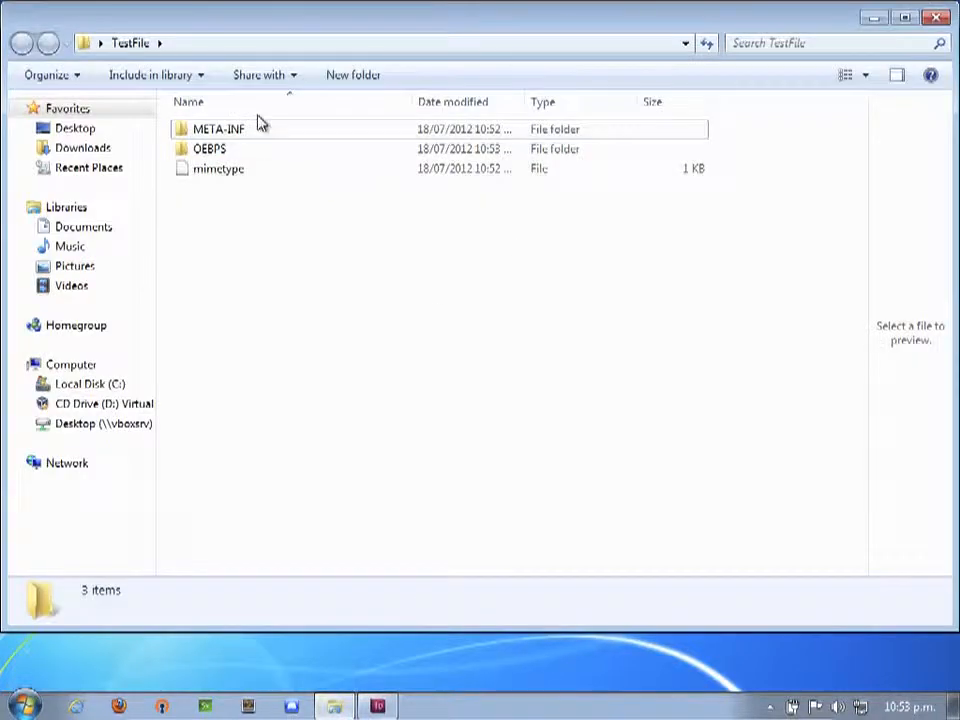
- Open template.css from the exported OEBPS folder in Sublime Text 2
double_click(199, 150)
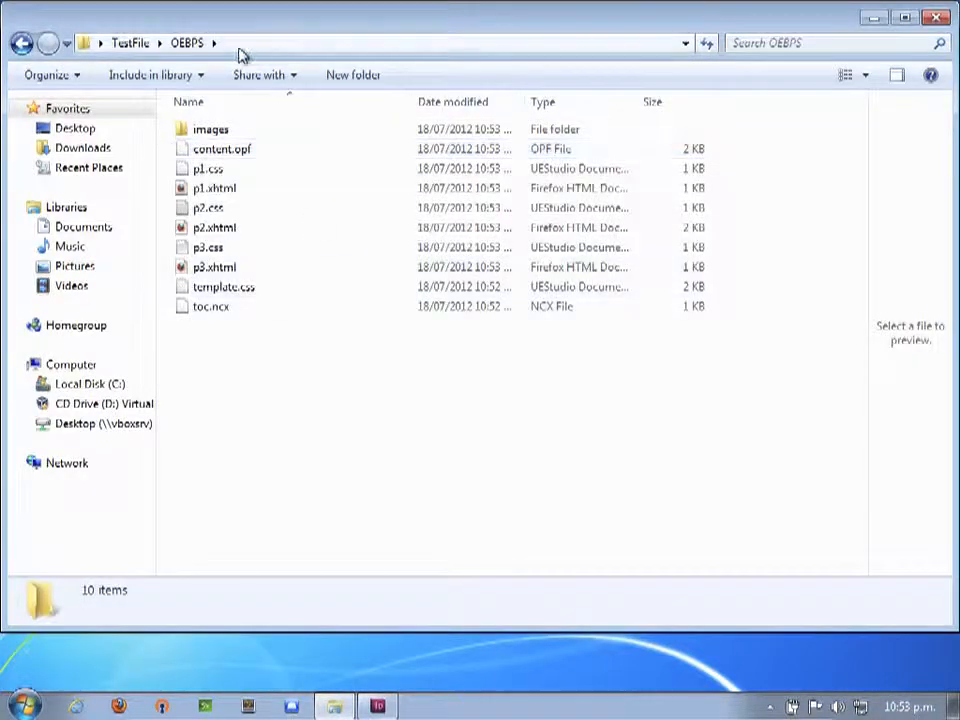
left_click(231, 292)
right_click(232, 292)
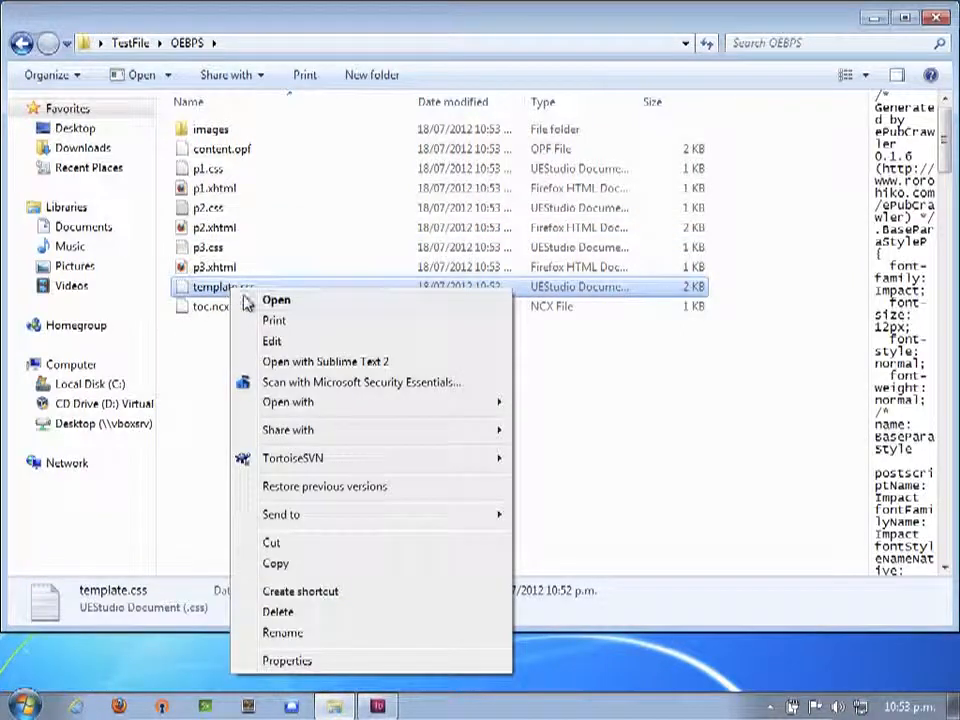
left_click(325, 362)
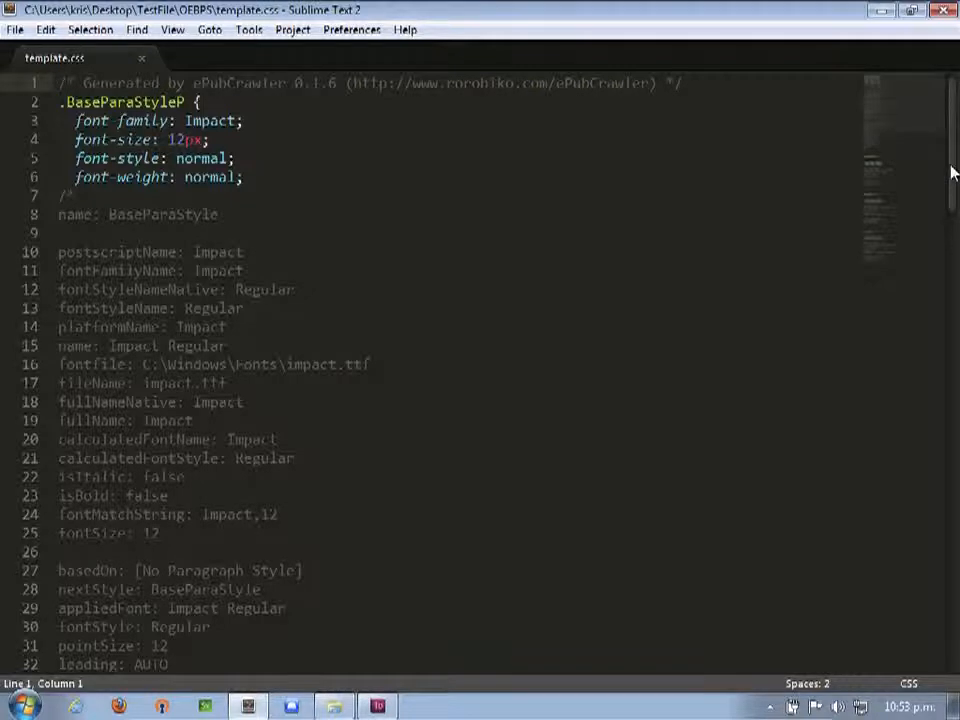
- Examine the generated BaseParaStyle, BaseCharStyle, Funny Sans and Plain Ugly rules throughout template.css
left_click_drag(953, 171, 949, 343)
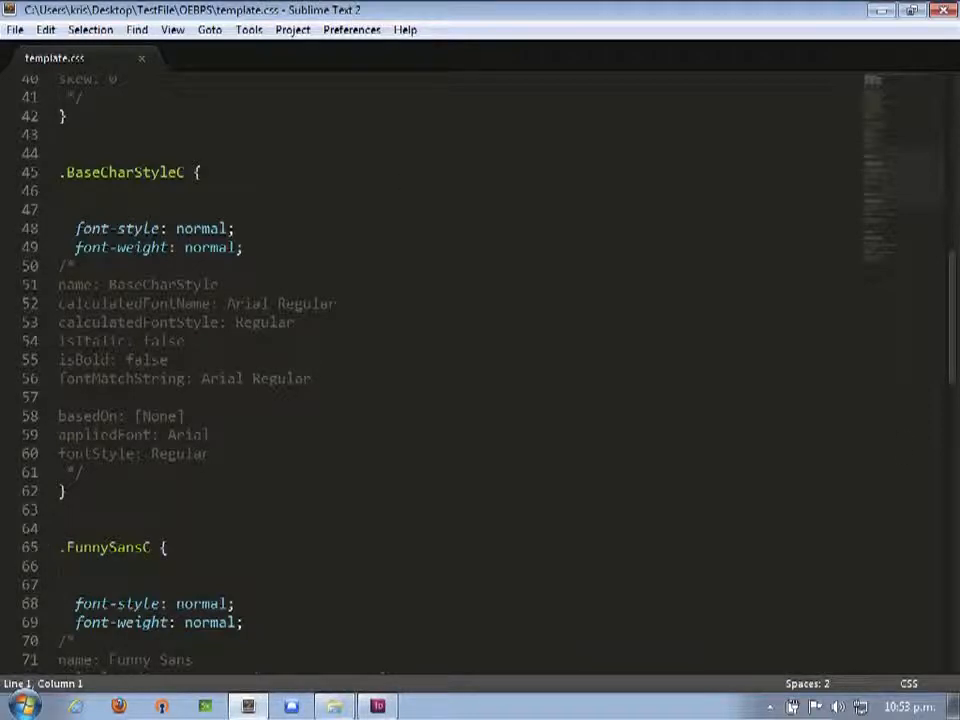
scroll(953, 390, "down", 1)
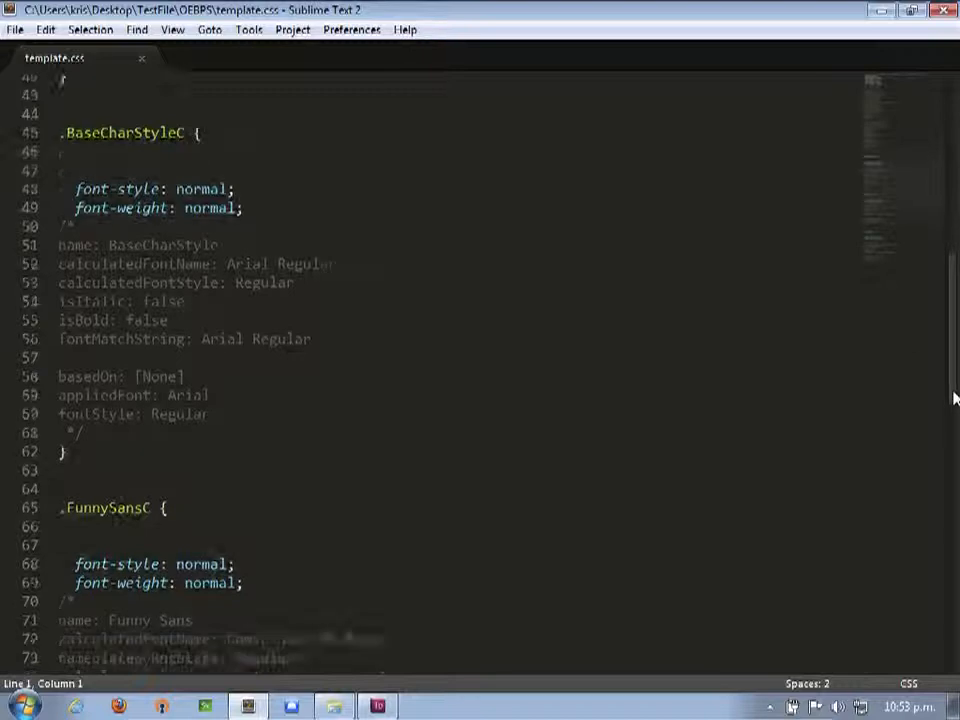
left_click_drag(953, 397, 956, 150)
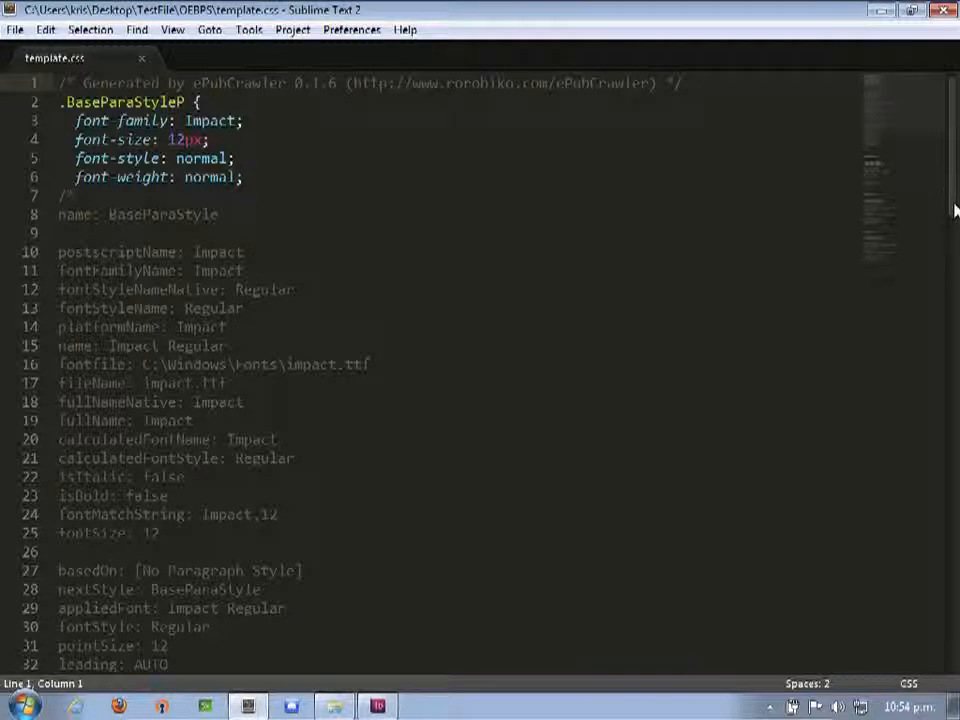
left_click_drag(954, 204, 953, 240)
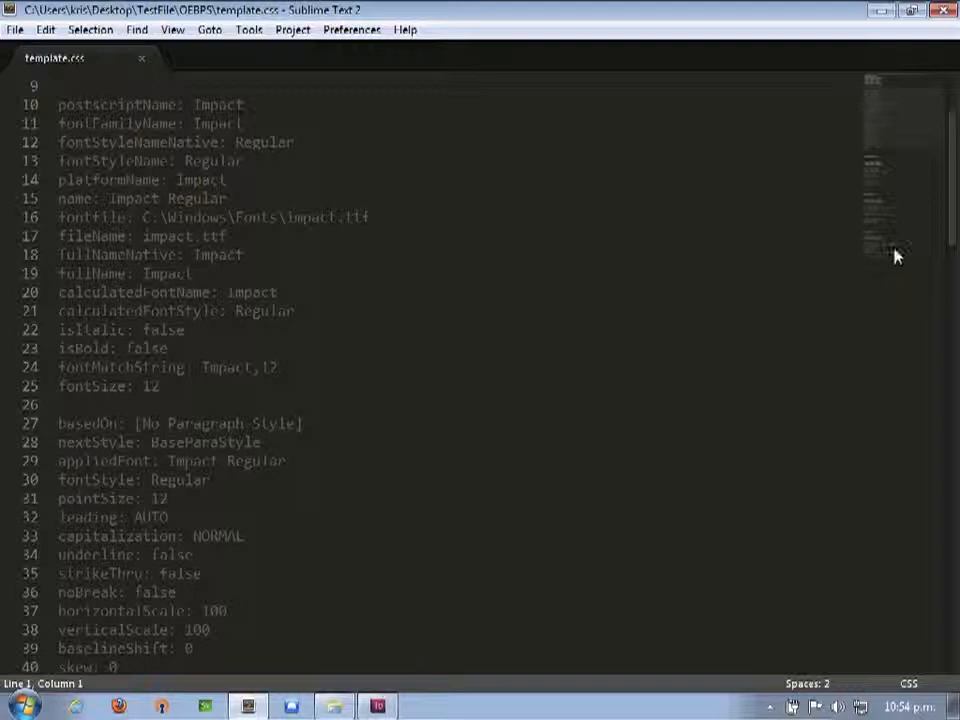
left_click_drag(950, 233, 953, 381)
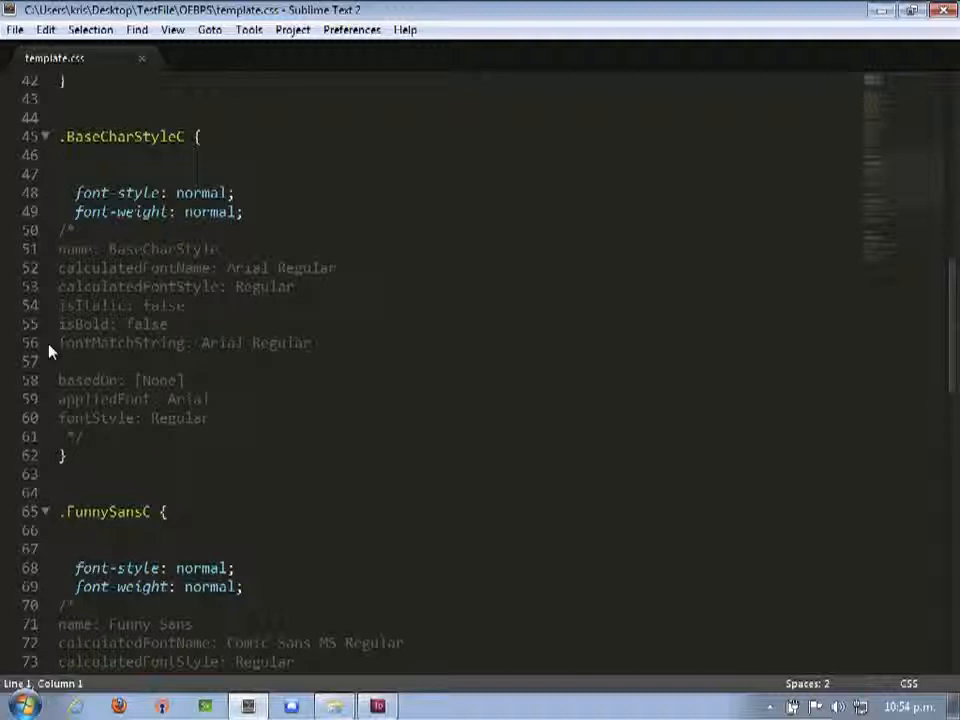
left_click_drag(954, 315, 953, 441)
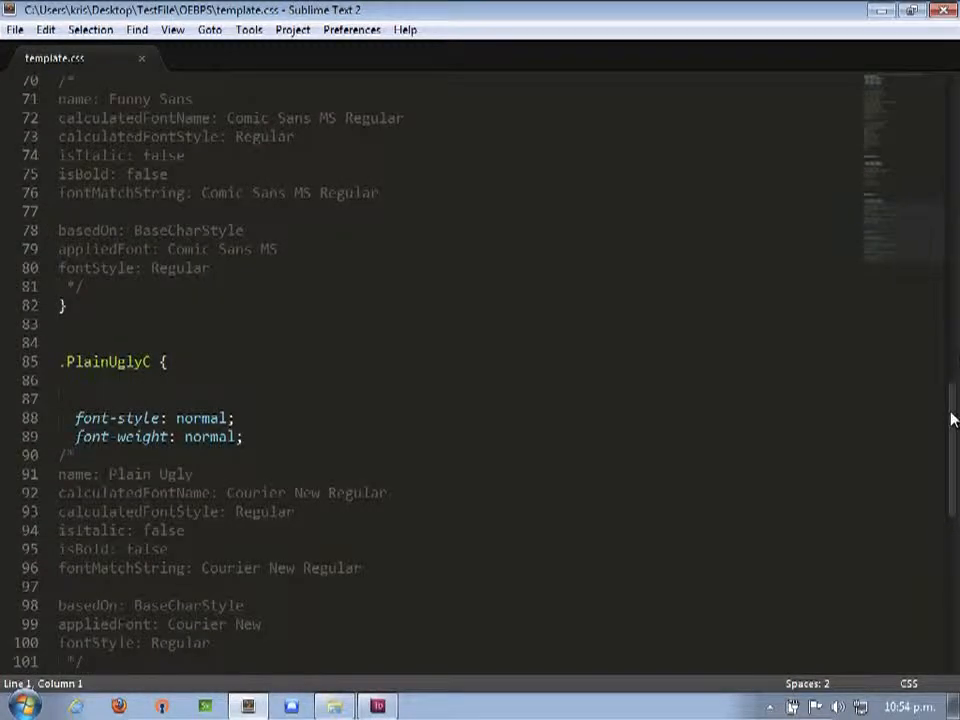
left_click_drag(951, 418, 951, 488)
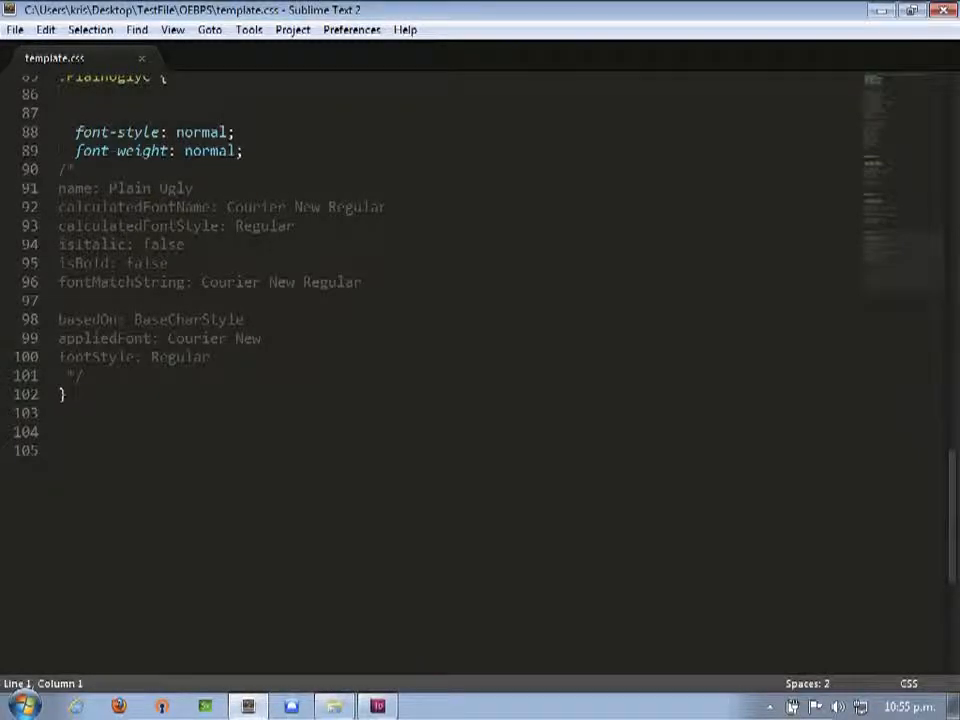
- Switch to InDesign and reveal config.ini from the ePubCrawlerTemplate's OEBPS script folder in Explorer
mouse_move(378, 706)
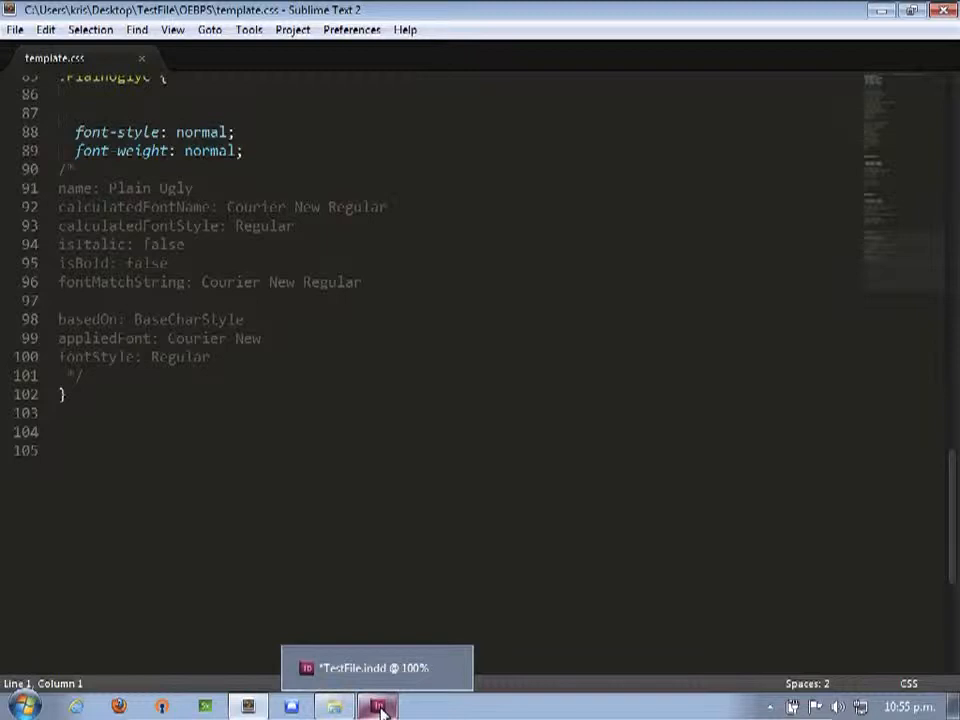
left_click(380, 708)
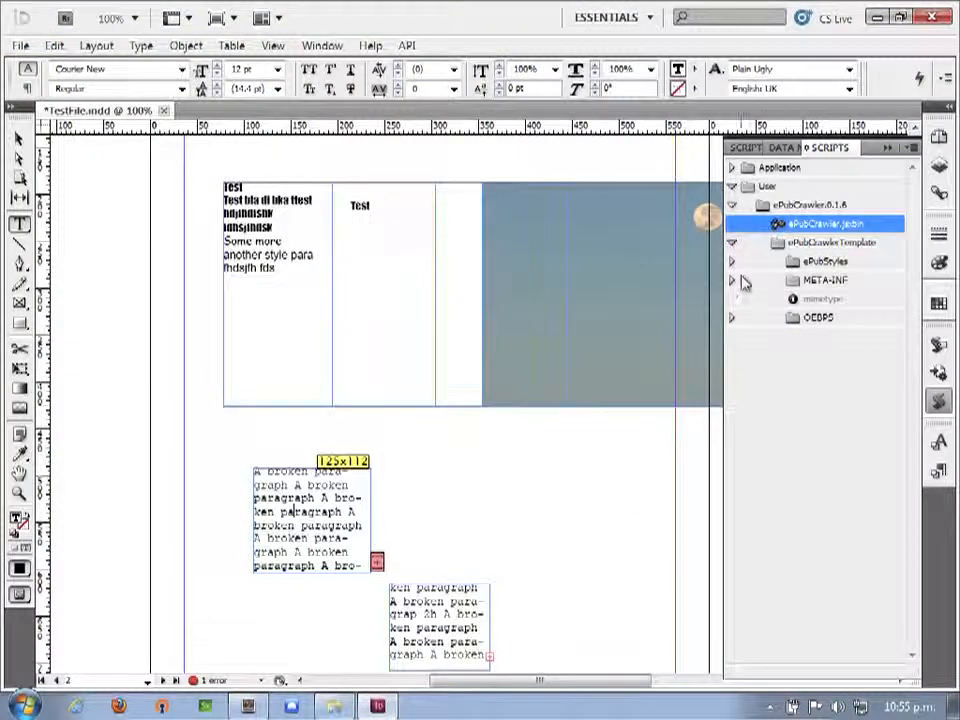
left_click(733, 318)
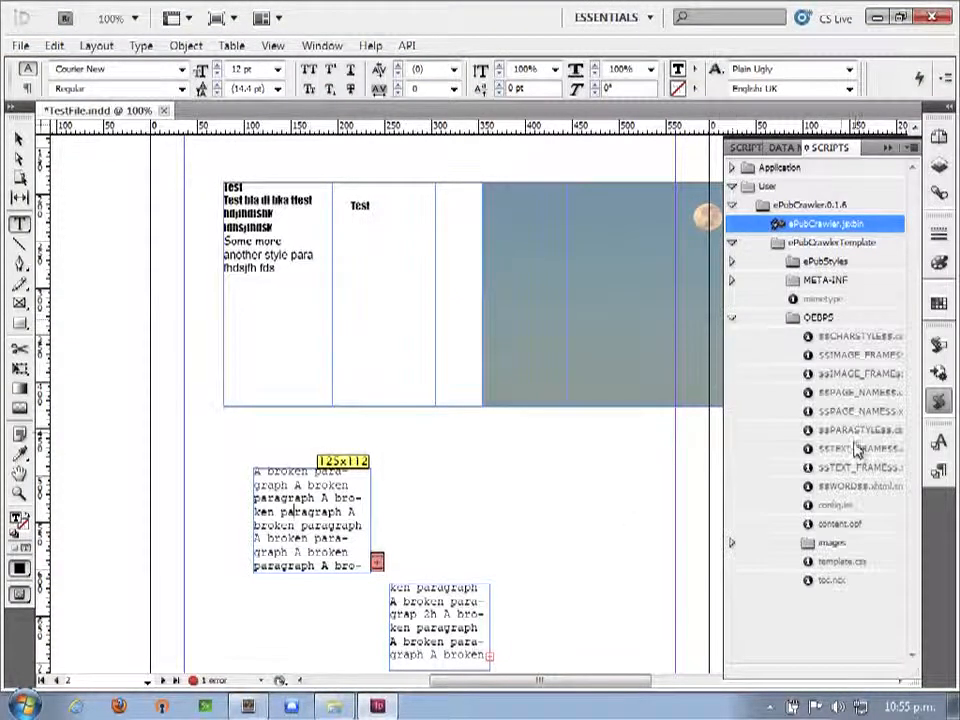
left_click(840, 509)
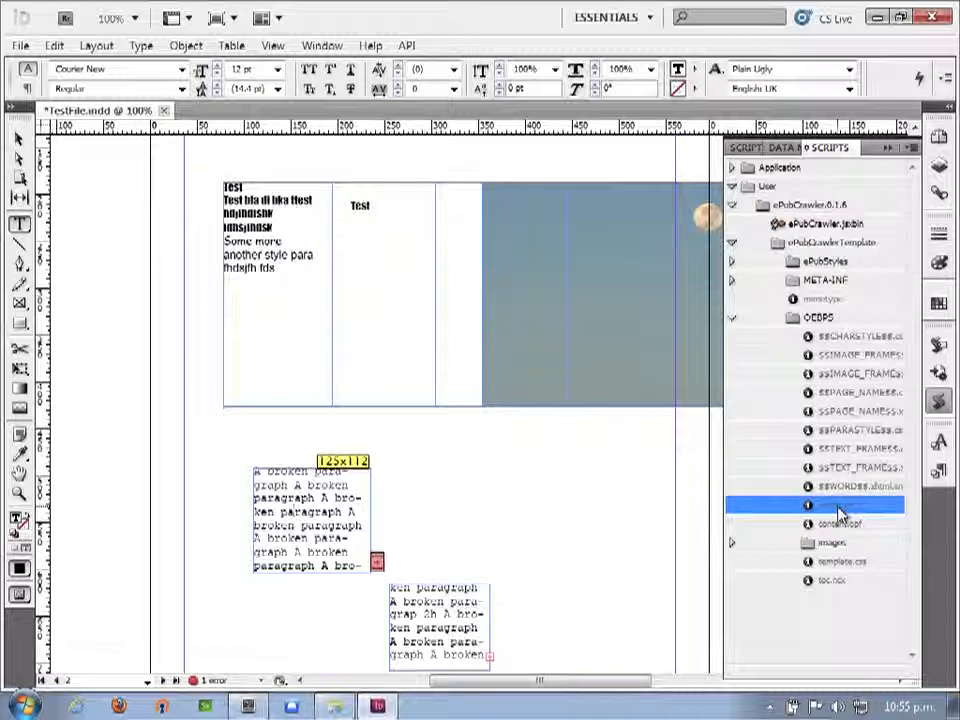
right_click(840, 511)
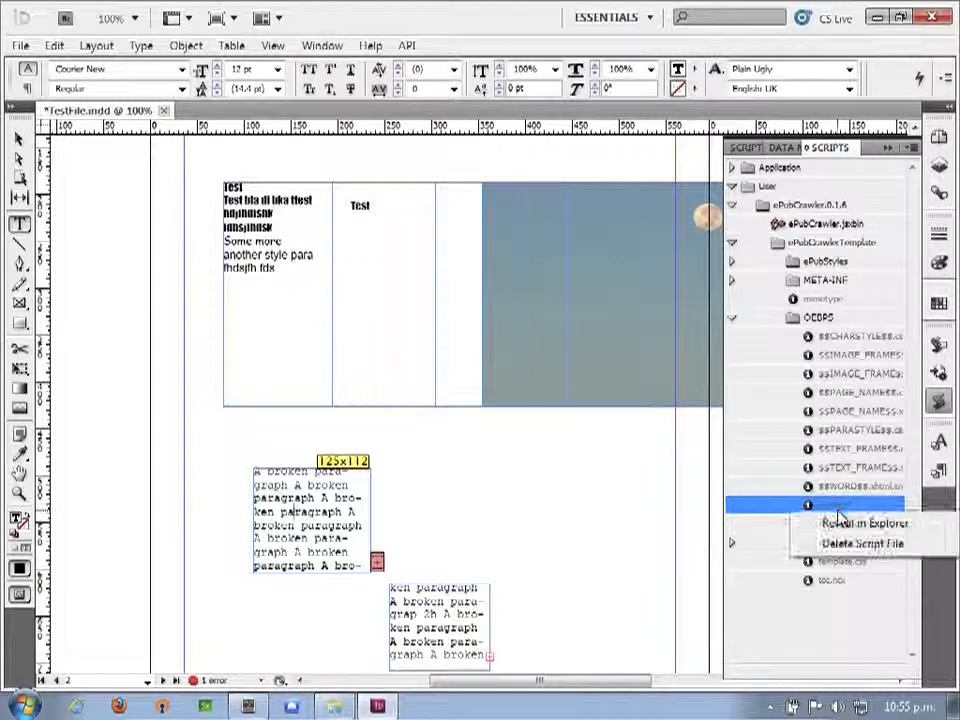
left_click(845, 522)
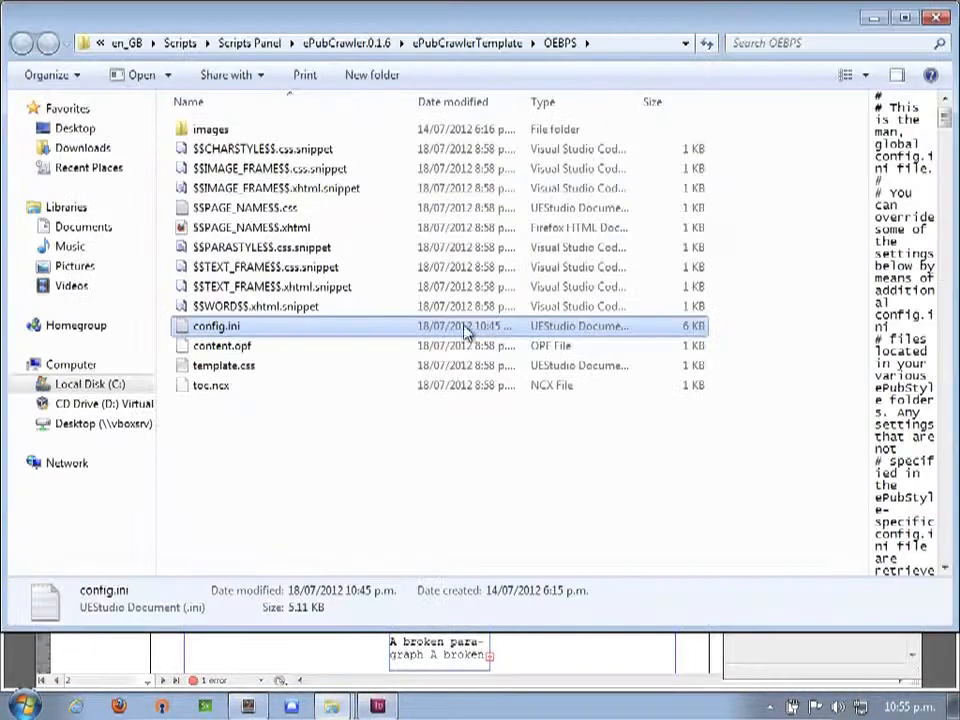
left_click(236, 328)
right_click(236, 328)
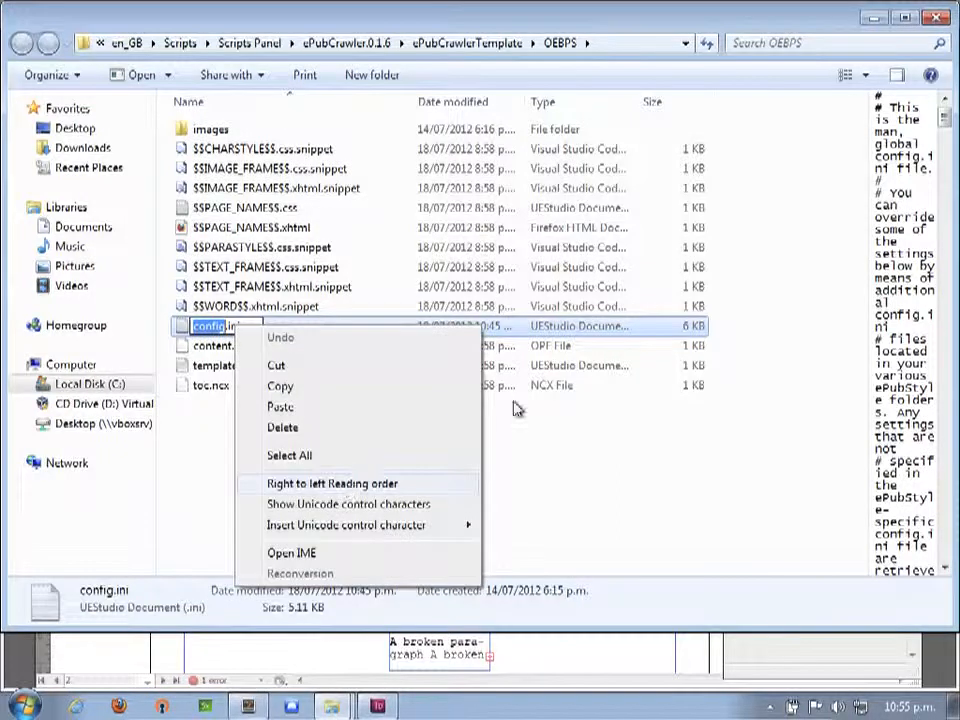
left_click(437, 429)
right_click(257, 331)
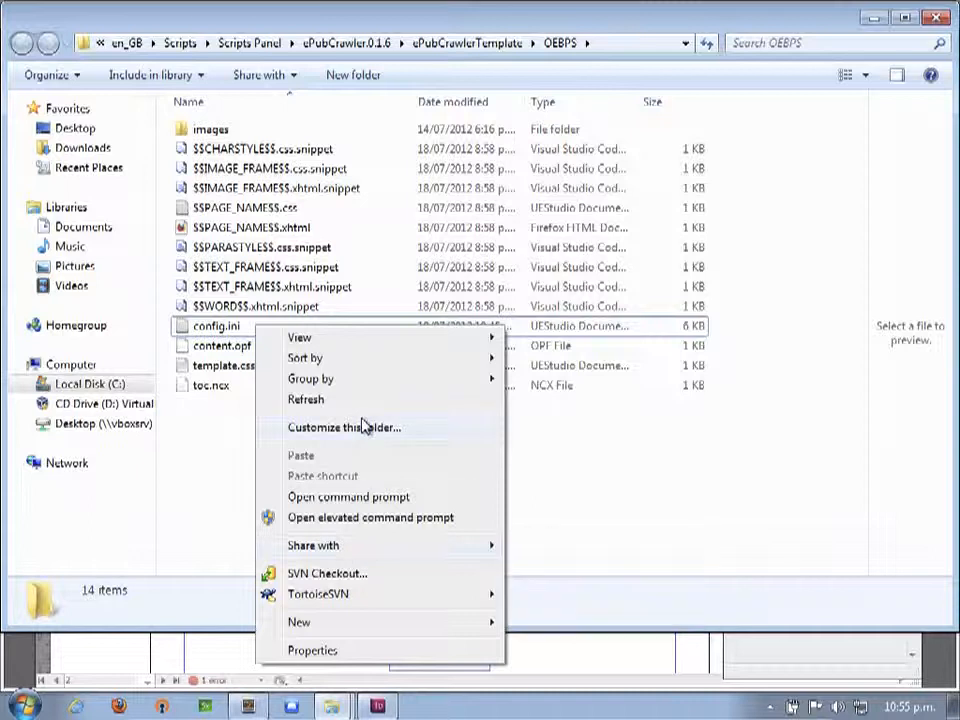
left_click(594, 564)
- Open config.ini from the template's OEBPS folder in Sublime Text 2
left_click(262, 333)
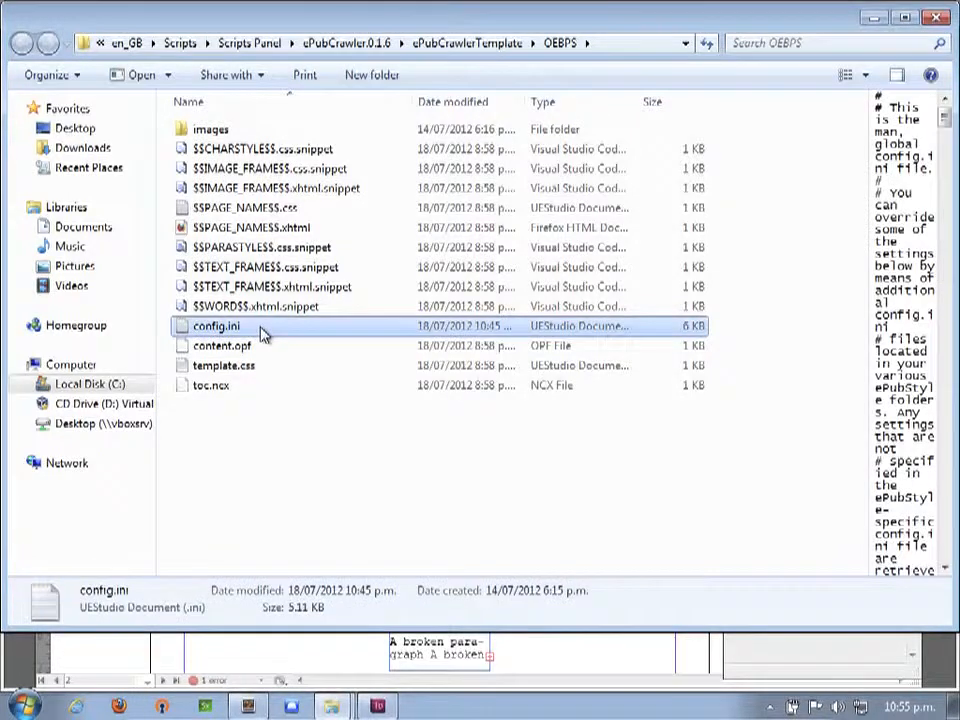
right_click(262, 333)
left_click(310, 333)
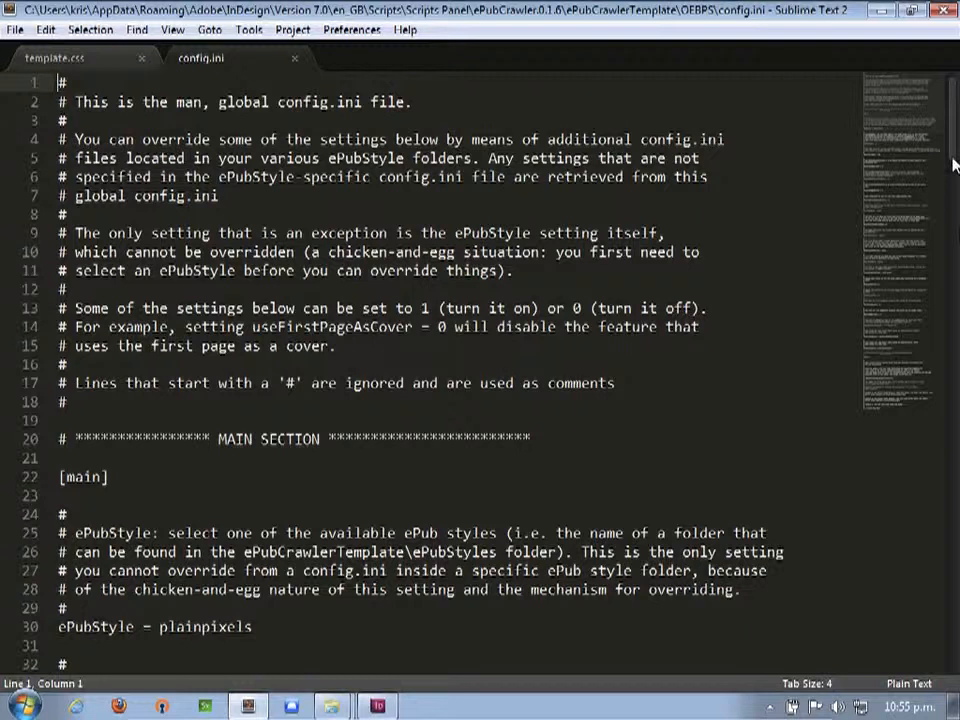
- Delete all the comment and example lines below the [fonts] header at the end of config.ini
left_click_drag(952, 115, 952, 578)
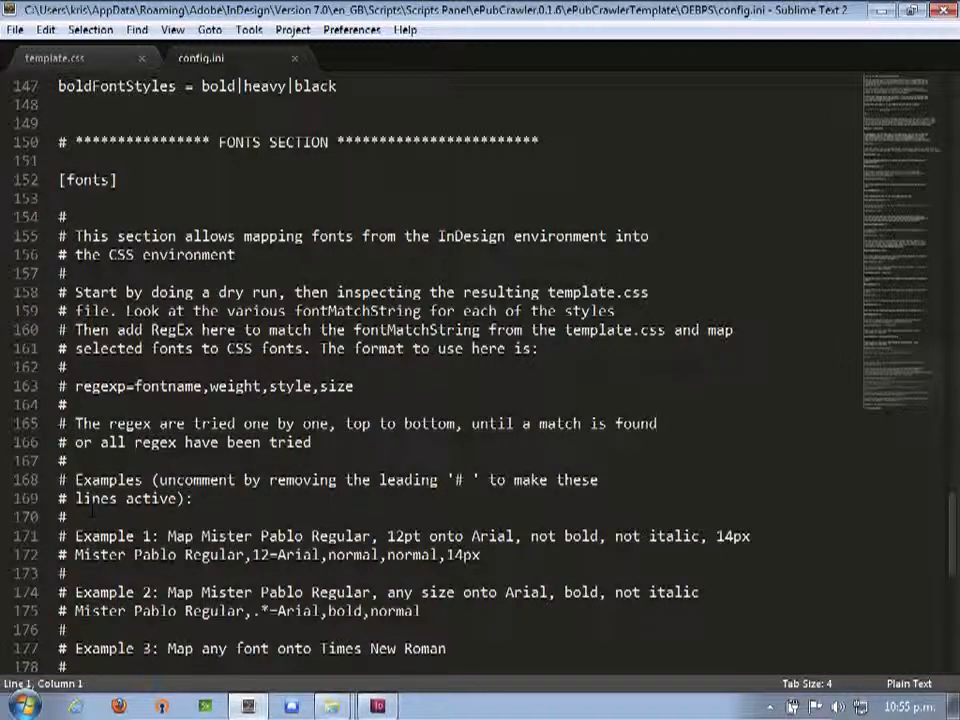
left_click_drag(40, 198, 88, 714)
key("BackSpace")
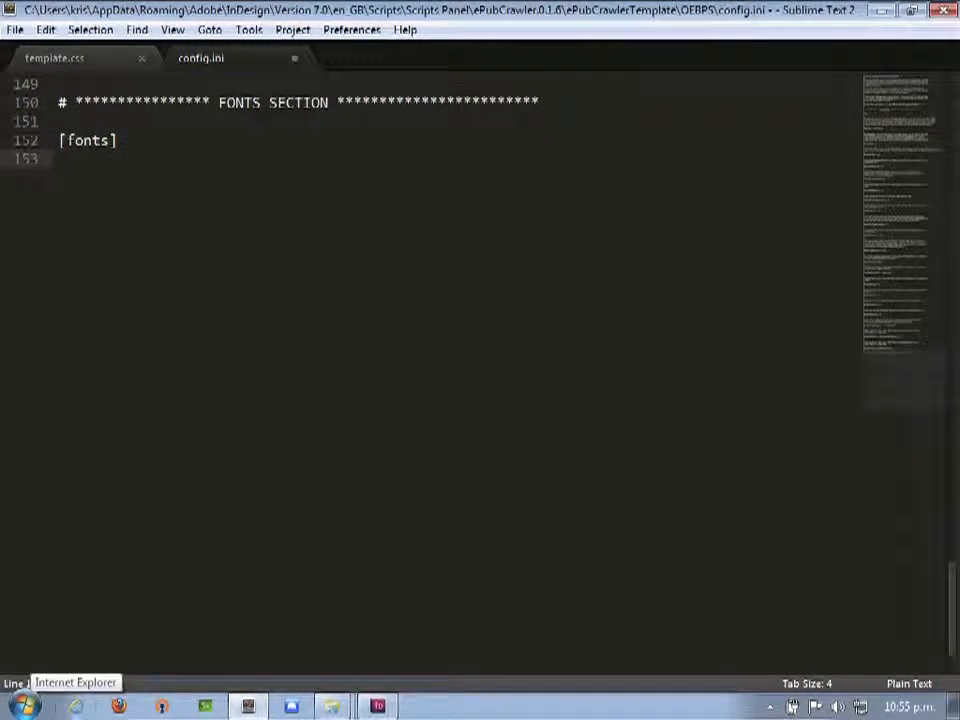
- Add the font mapping line "Impact,.*=serif,bold,normal" directly below the [fonts] header
type("The")
key("BackSpace")
key("BackSpace")
type("mp")
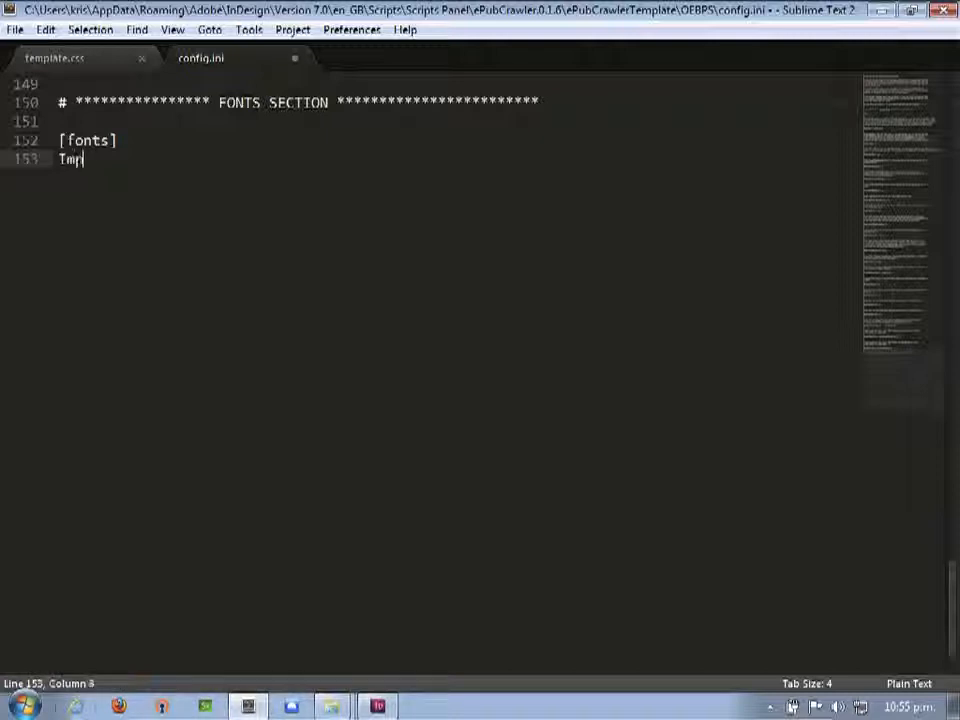
type("act,12")
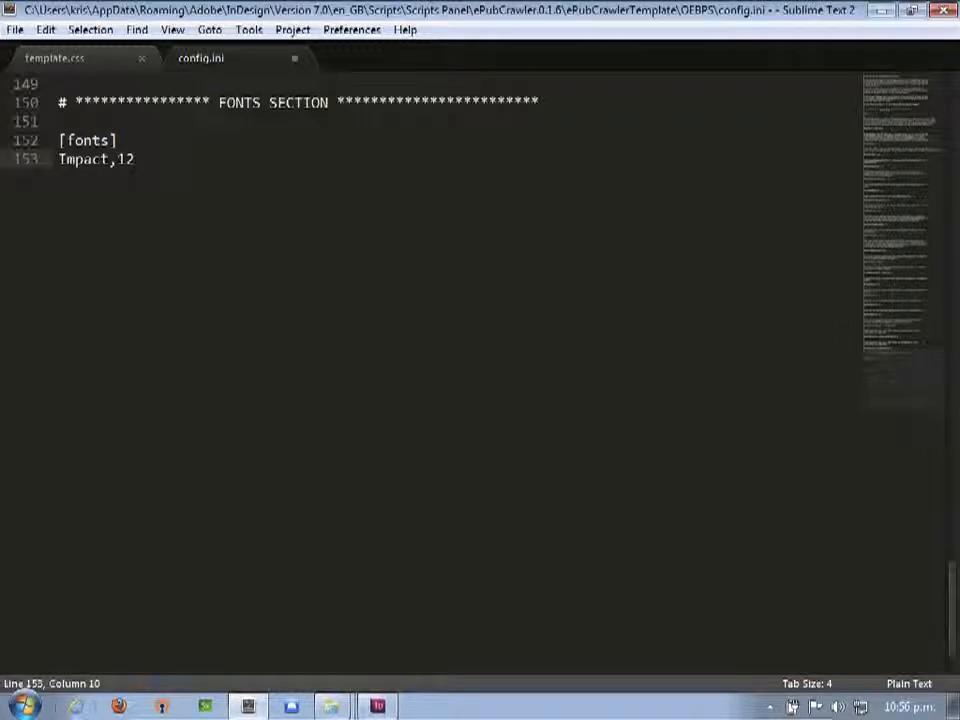
key("BackSpace")
key("BackSpace")
type(".*")
type("=serif")
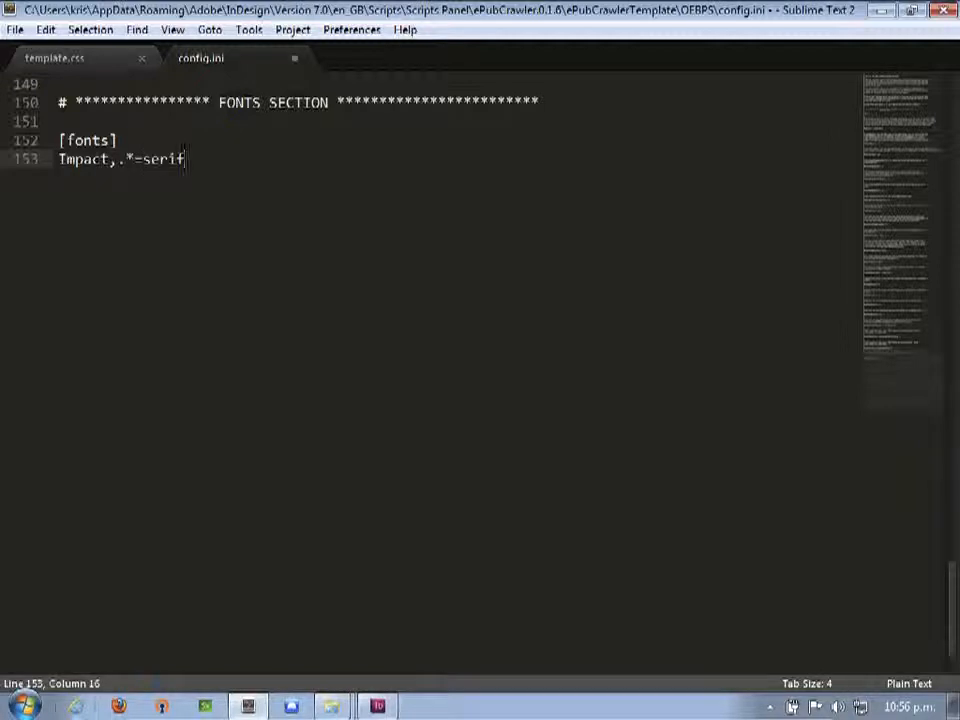
type(",bold,no")
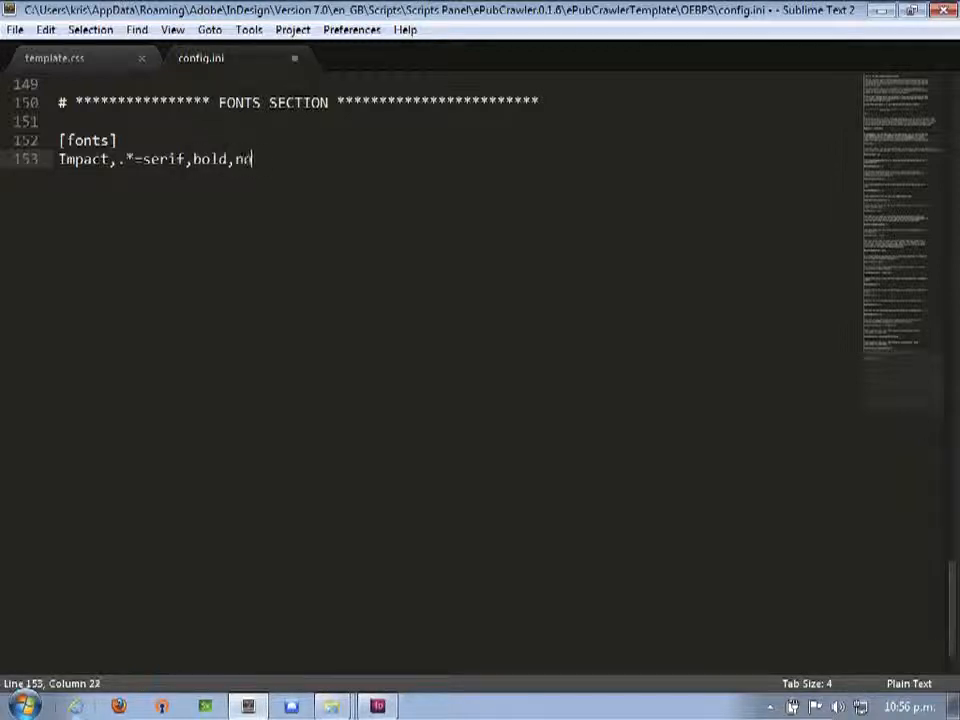
type("rmal")
key("Return")
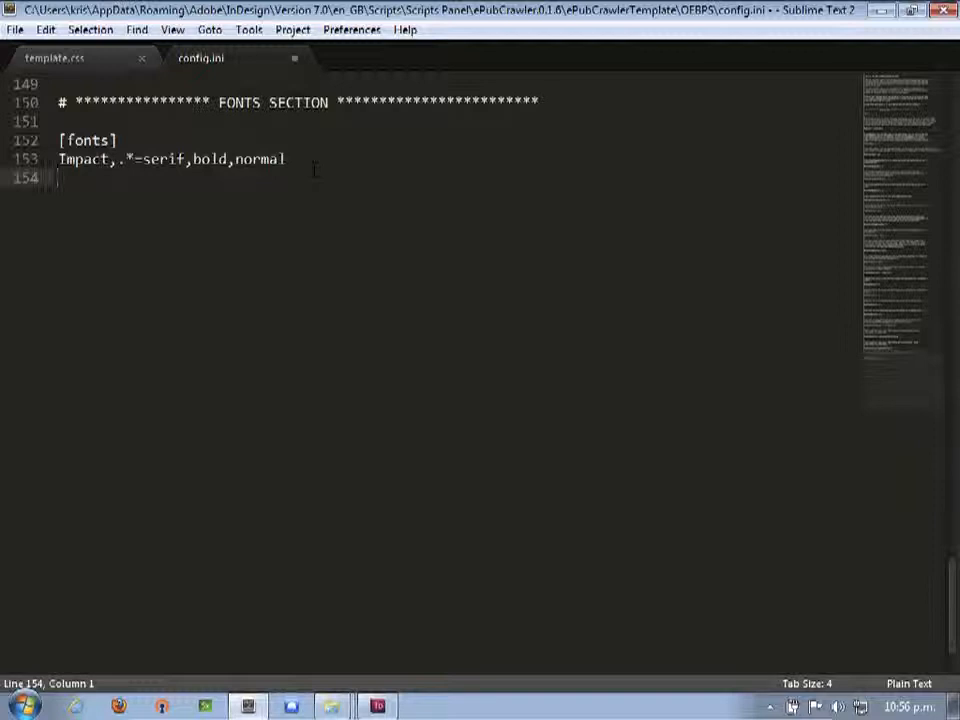
- Add the font mapping line "Comic.*=Arial" below the Impact mapping
type("Coma")
key("BackSpace")
type("ic.")
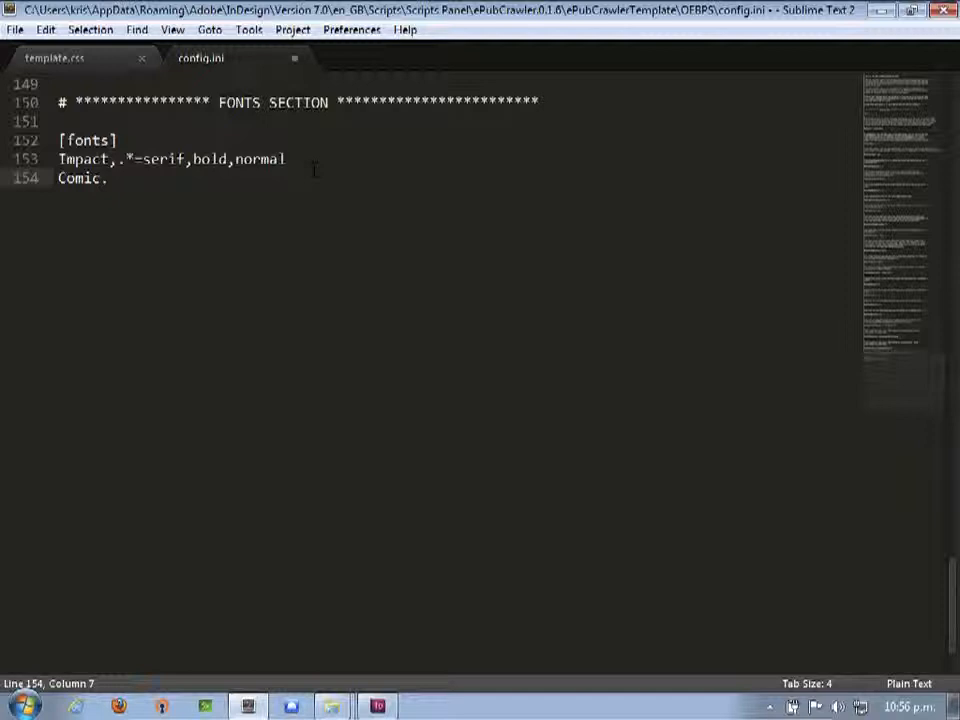
type(" *=Arial")
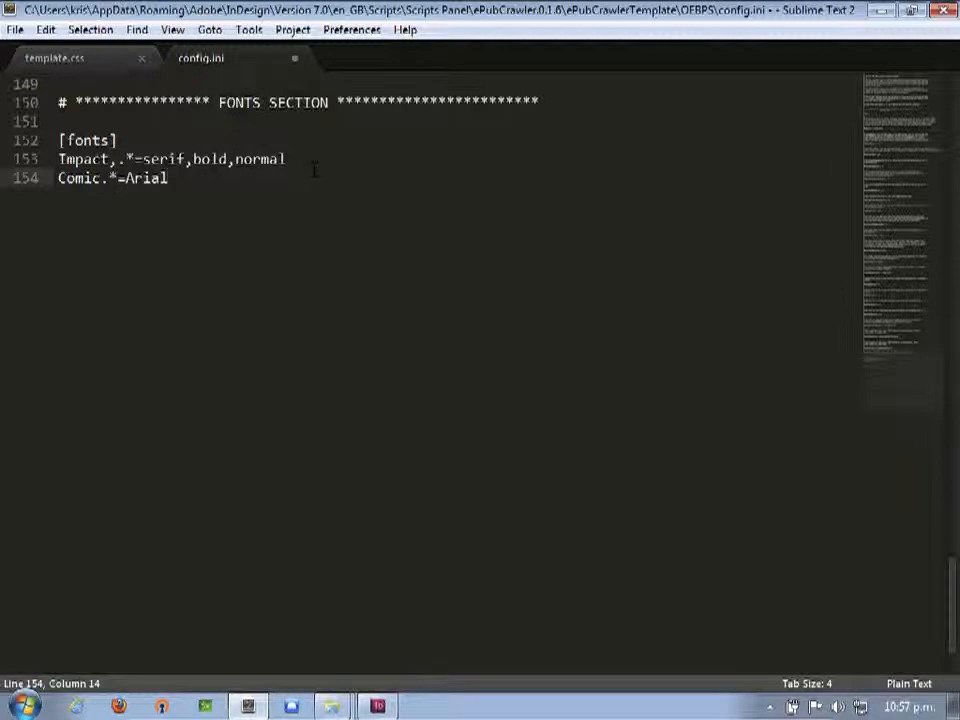
key("Return")
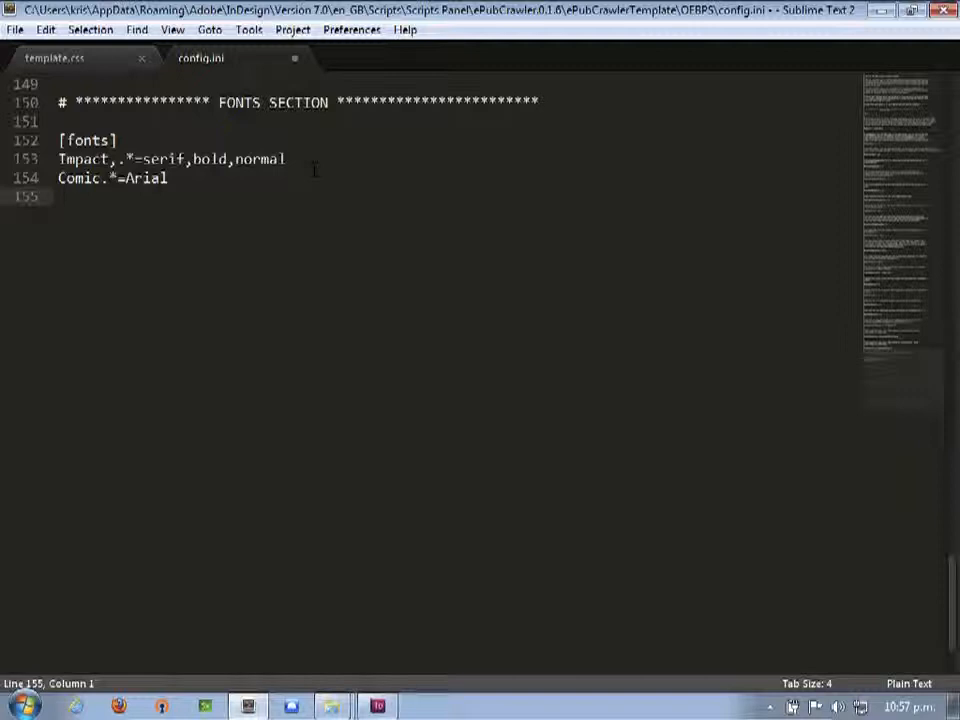
- Add the font mapping line "Courier.*=courier" below the Comic mapping
type("Courier")
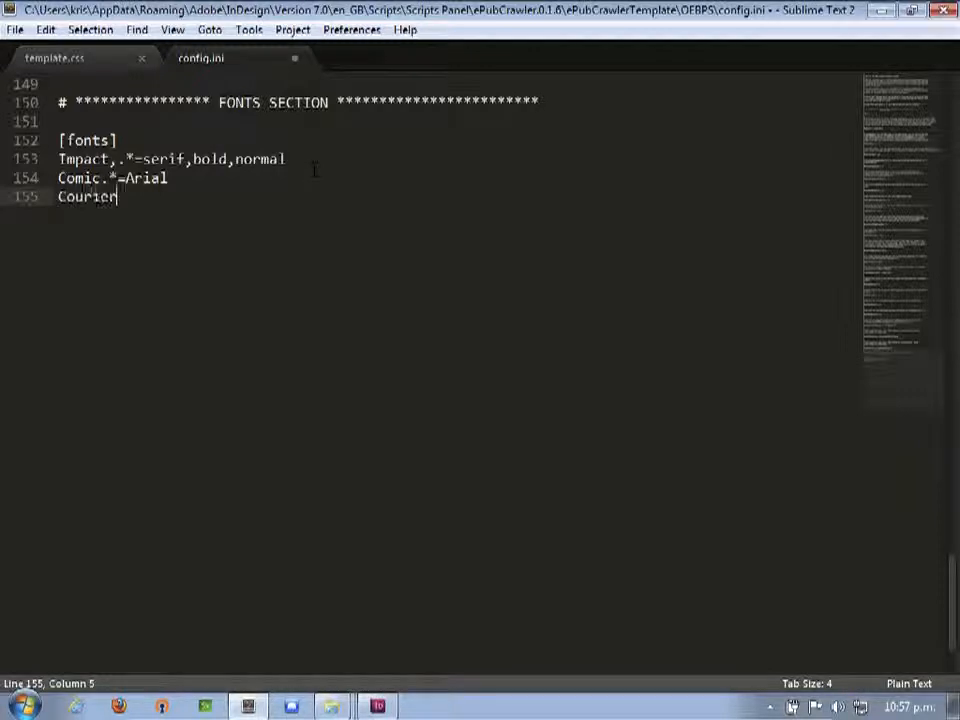
type(".*")
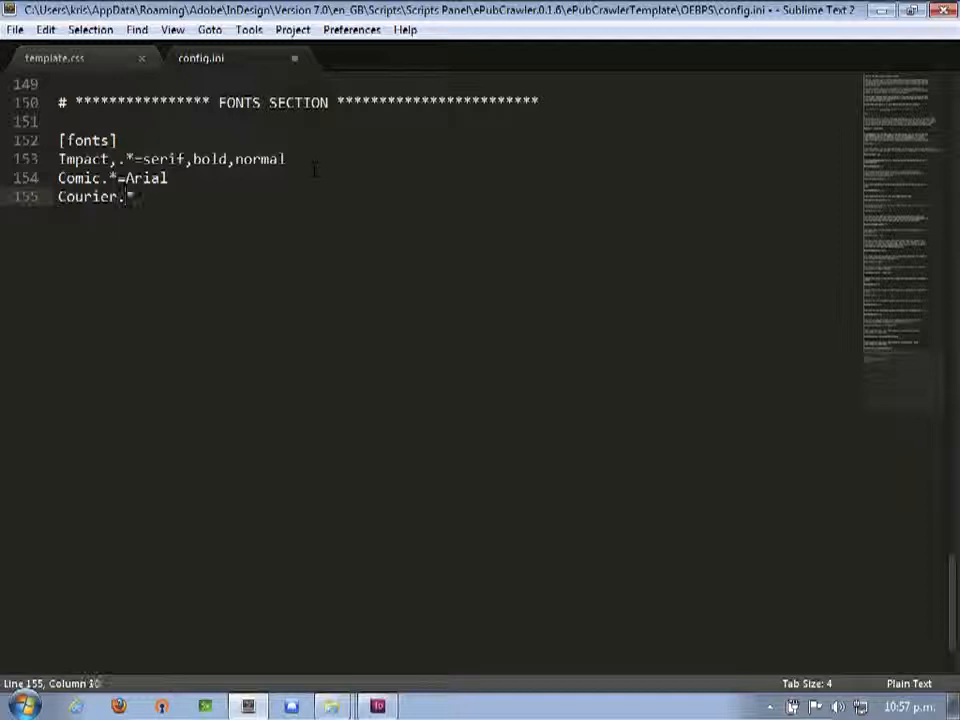
type("=courier")
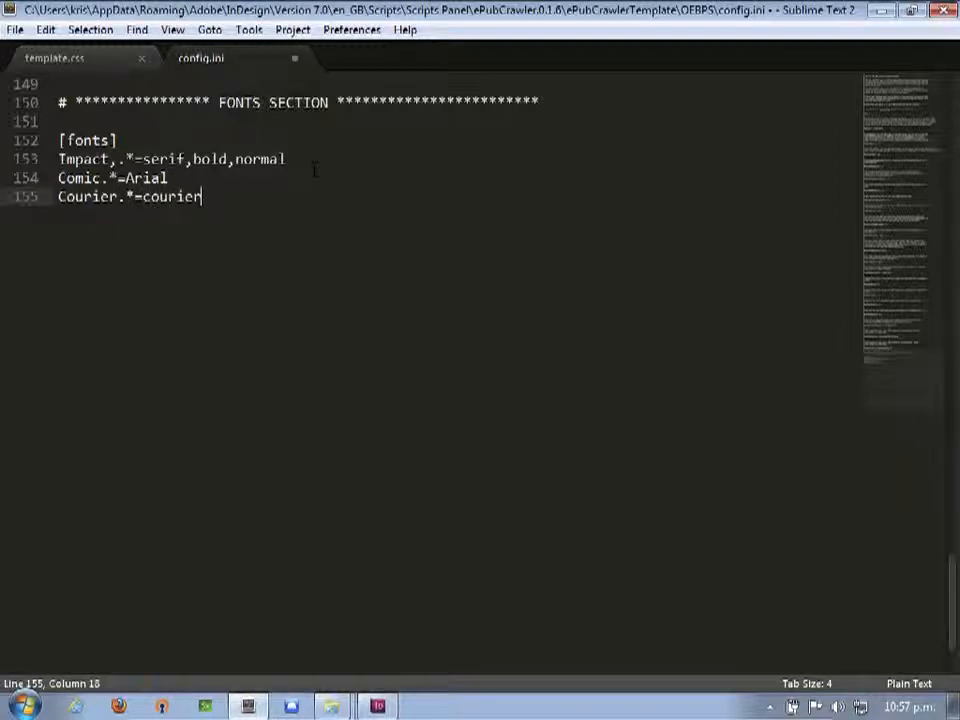
key("Return")
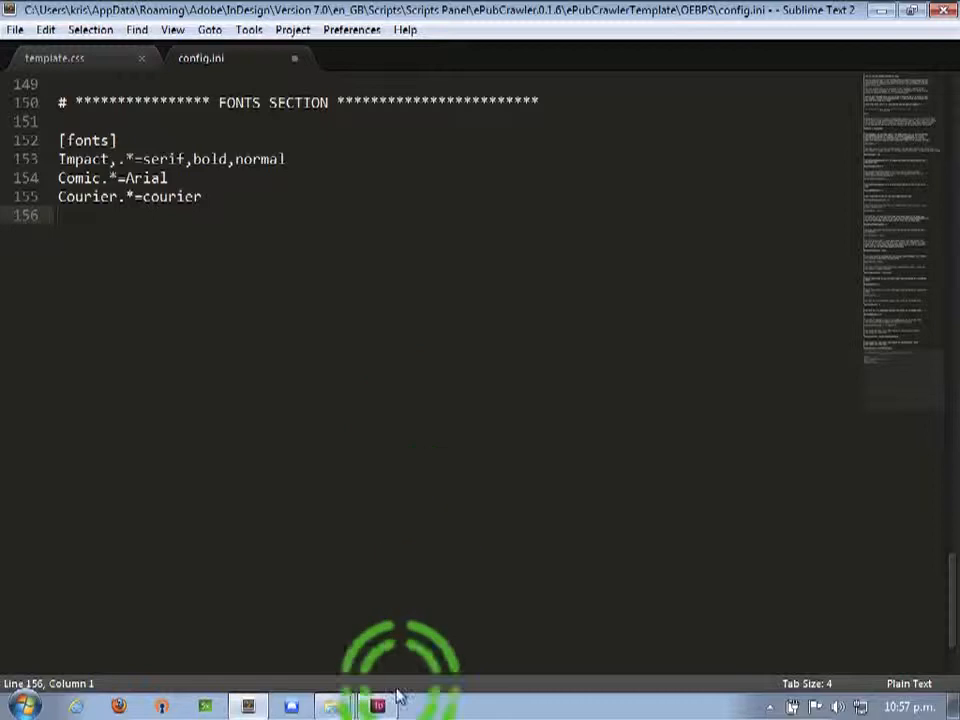
- Check the fontMatchString entries of the Plain Ugly, Funny Sans and BaseCharStyle rules in template.css
left_click(248, 707)
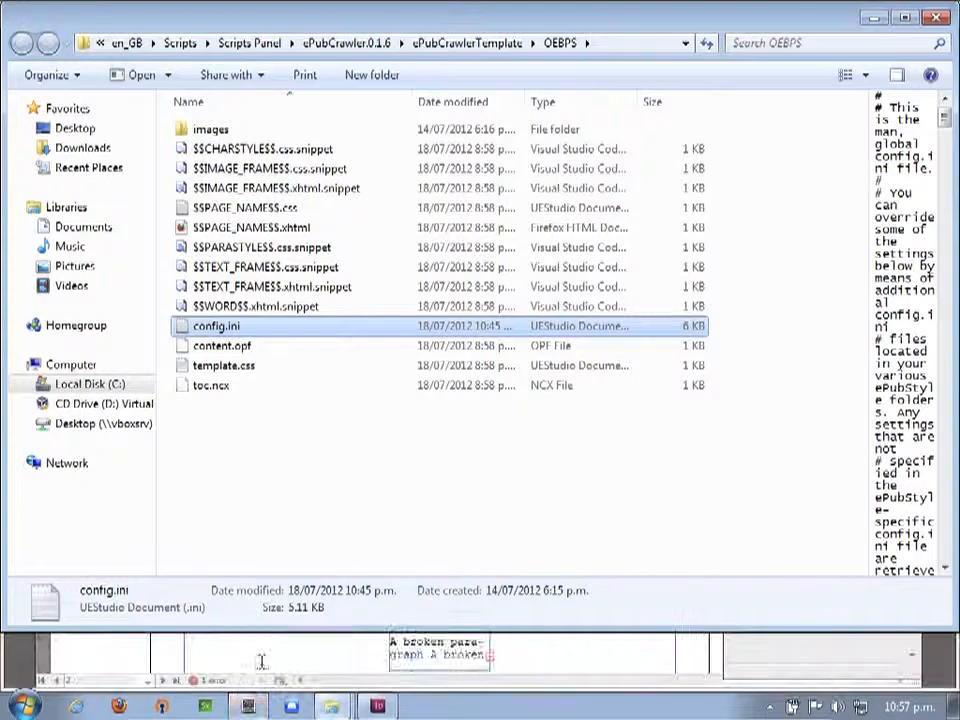
left_click(251, 708)
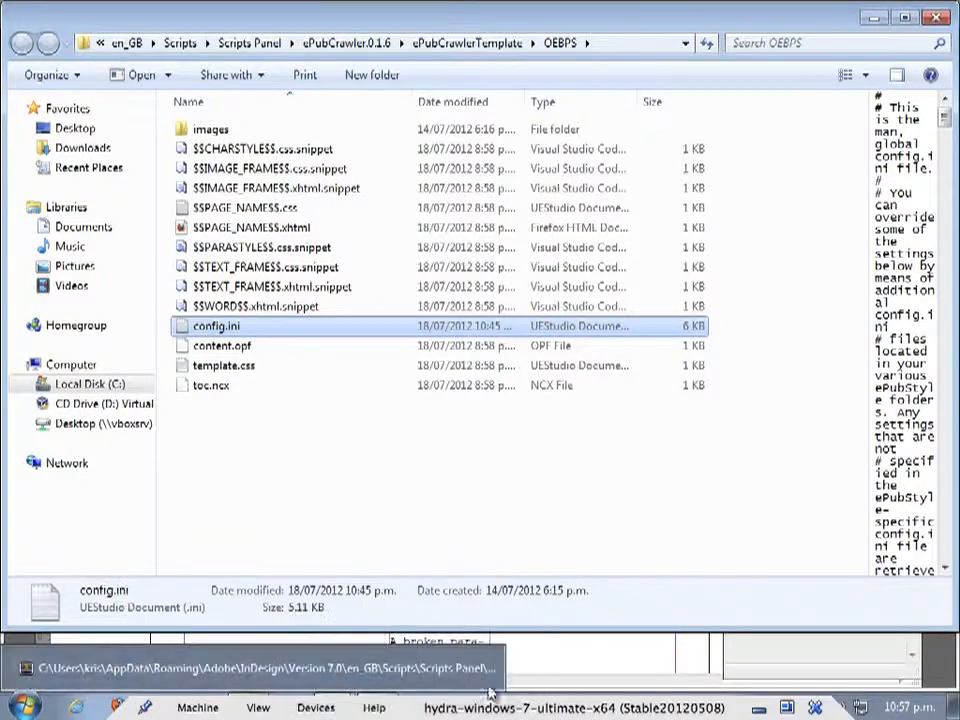
left_click(489, 690)
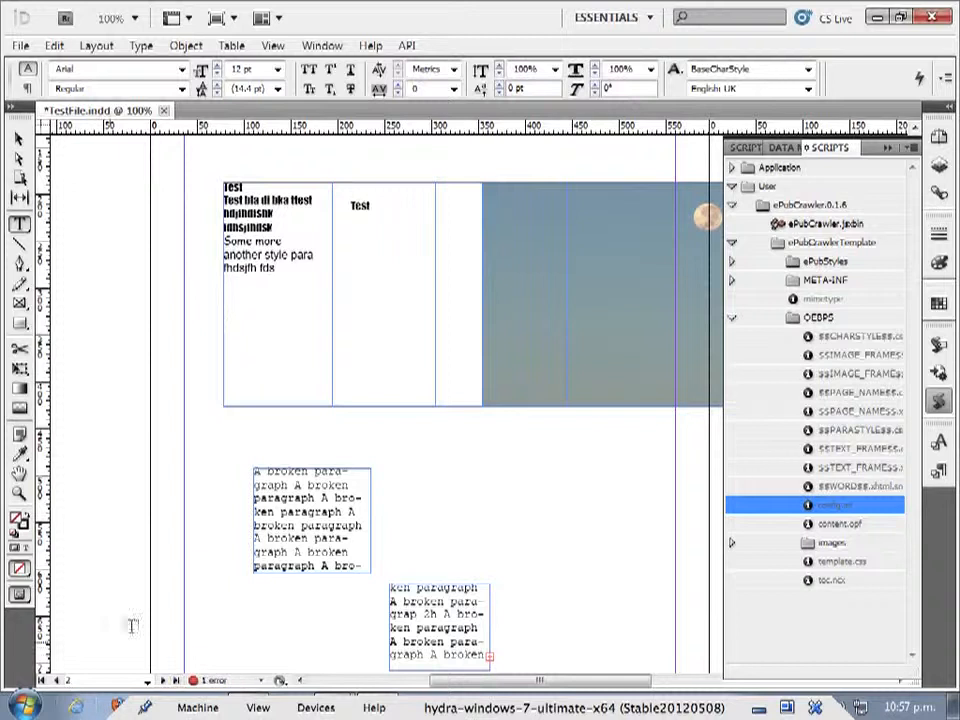
key("alt+Tab")
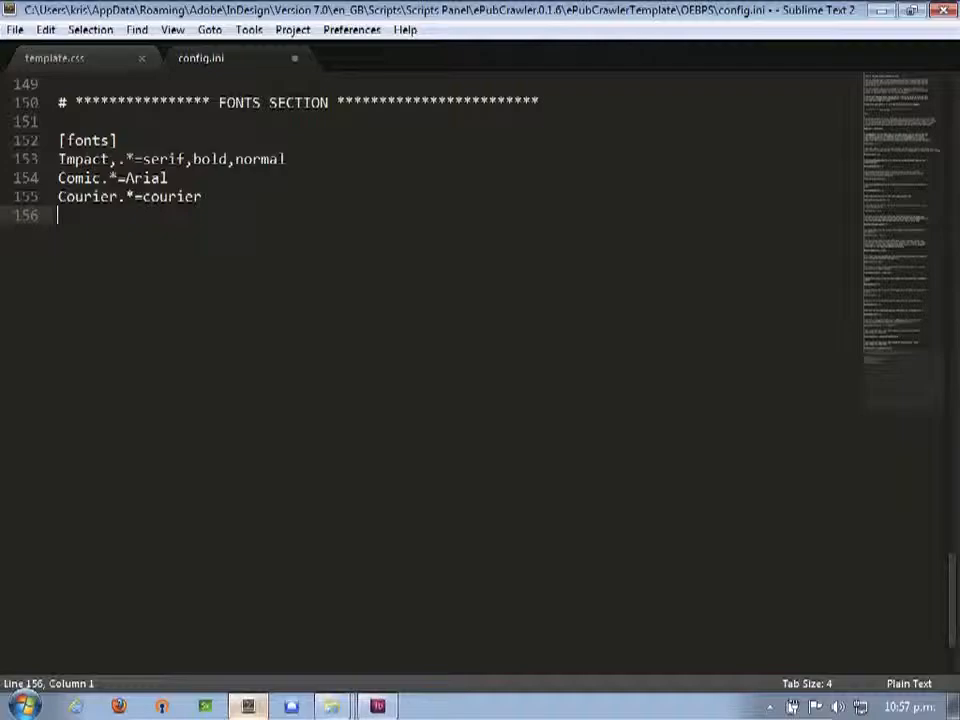
left_click(68, 58)
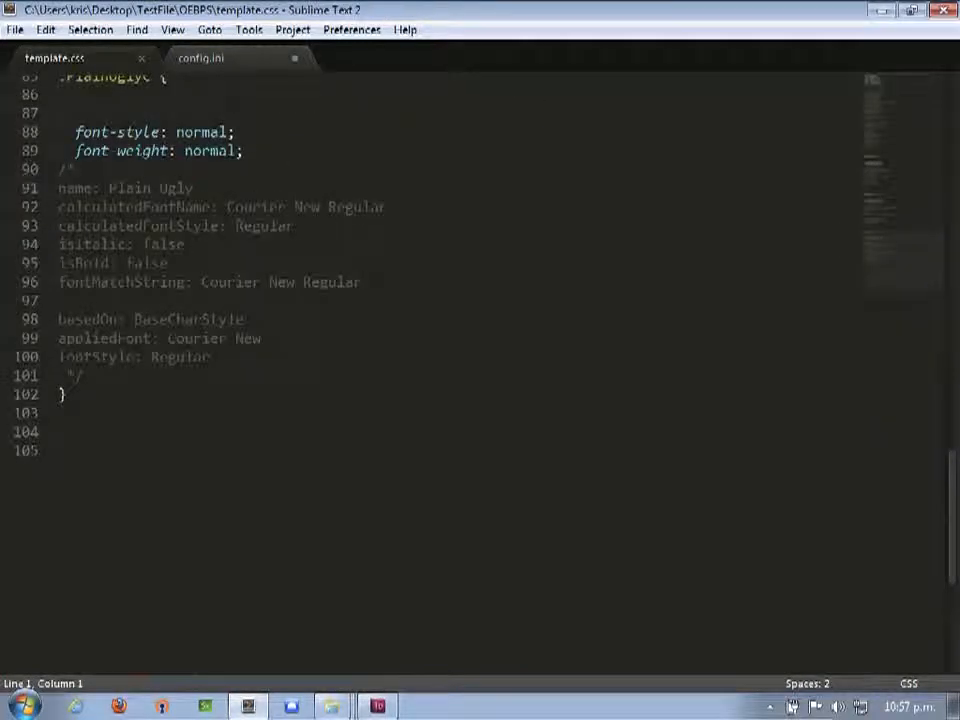
scroll(480, 370, "up", 8)
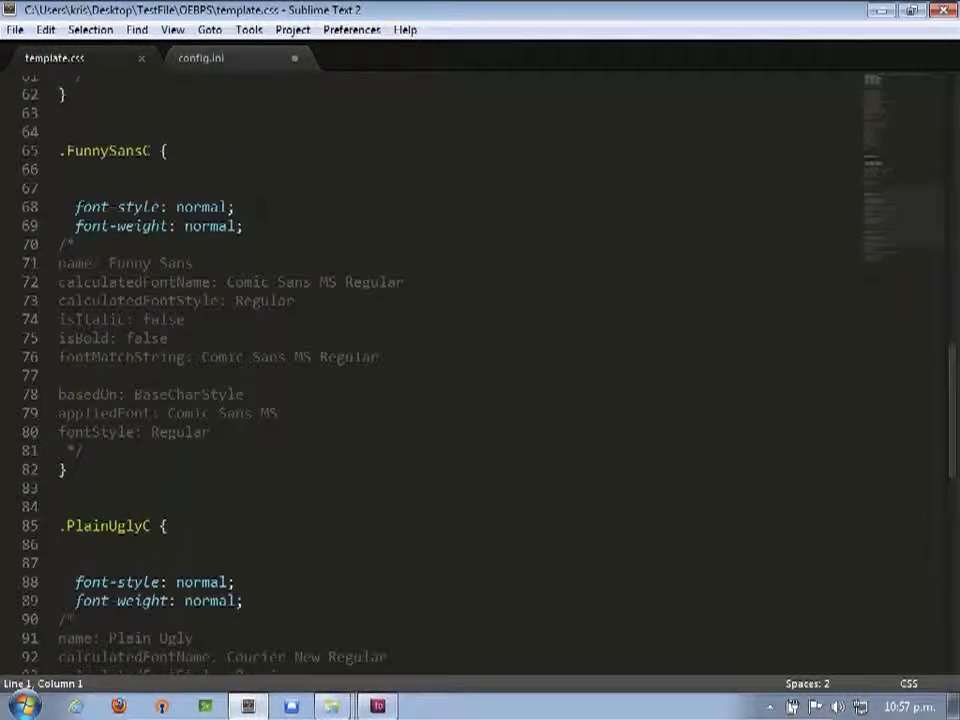
scroll(480, 370, "up", 8)
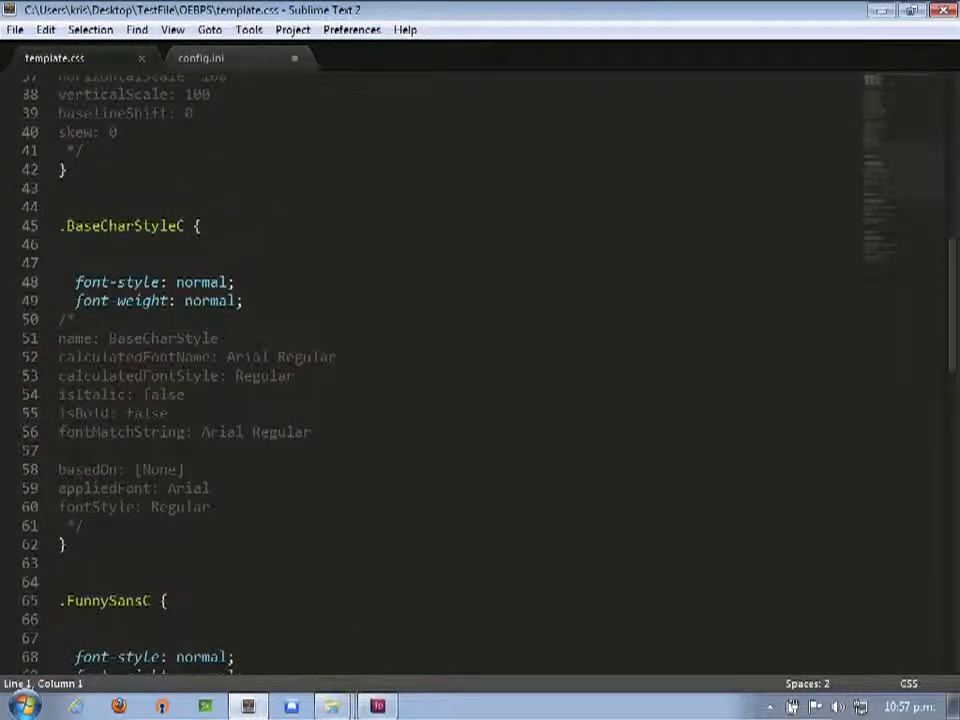
- Return to config.ini and add the catch-all font mapping line ".*=times" below the Courier mapping
left_click(249, 60)
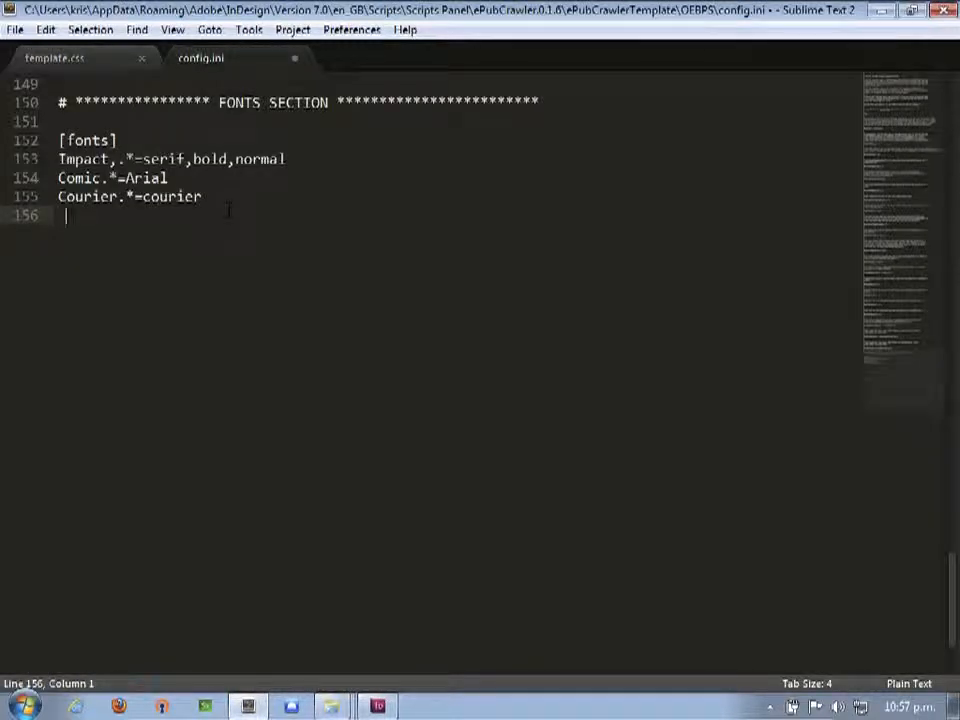
type(".*")
type("=times")
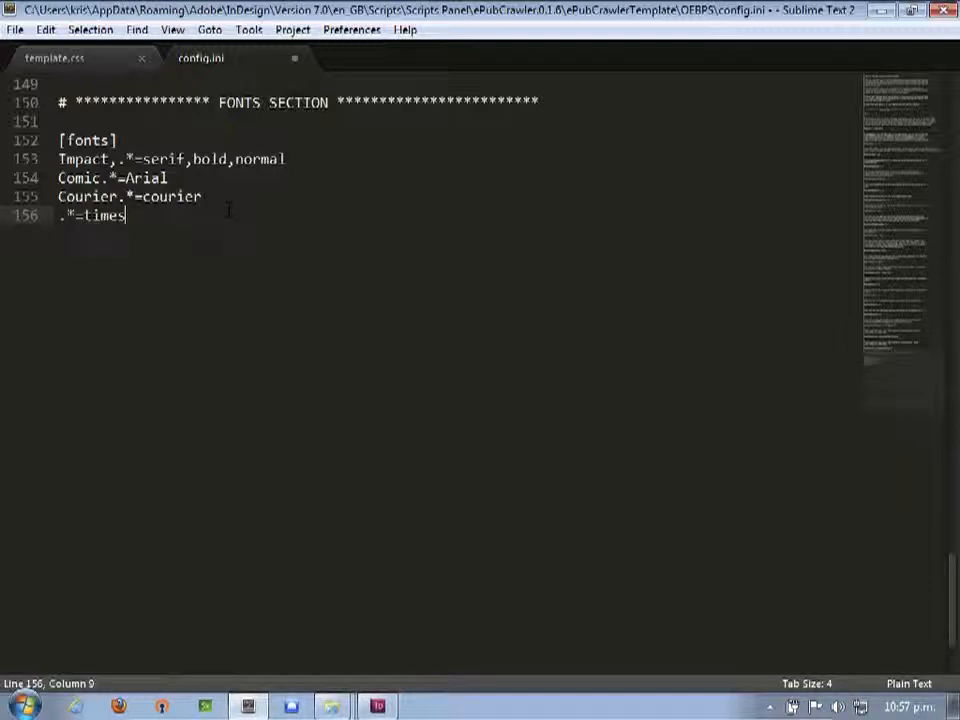
- Change the target font name in the Comic mapping to lowercase "arial"
key("Up")
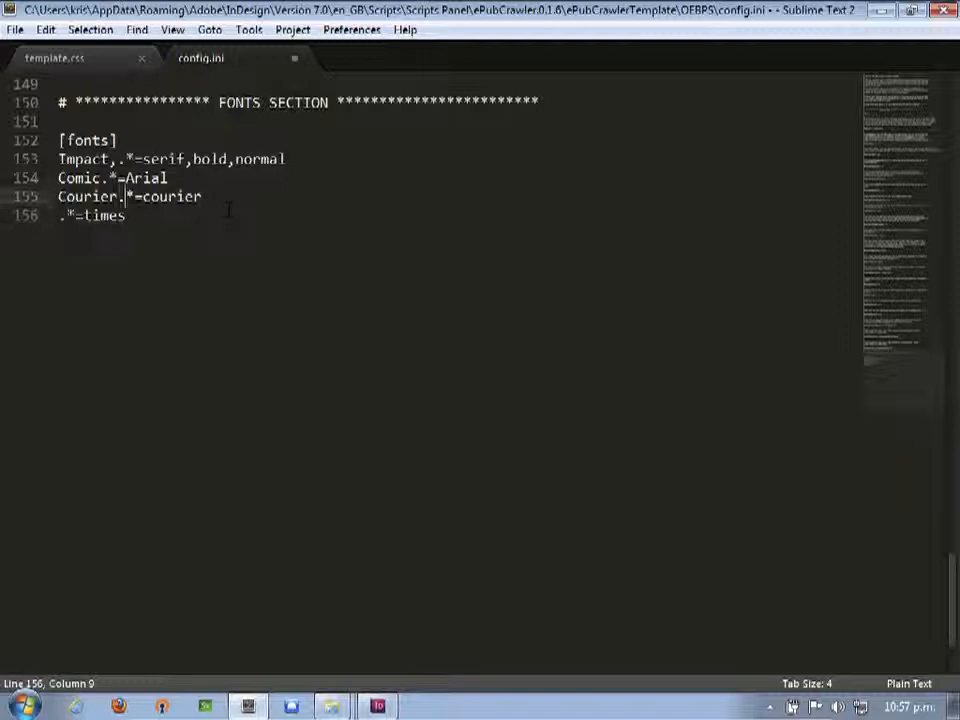
key("Up")
key("Right")
key("Right")
key("BackSpace")
type("a")
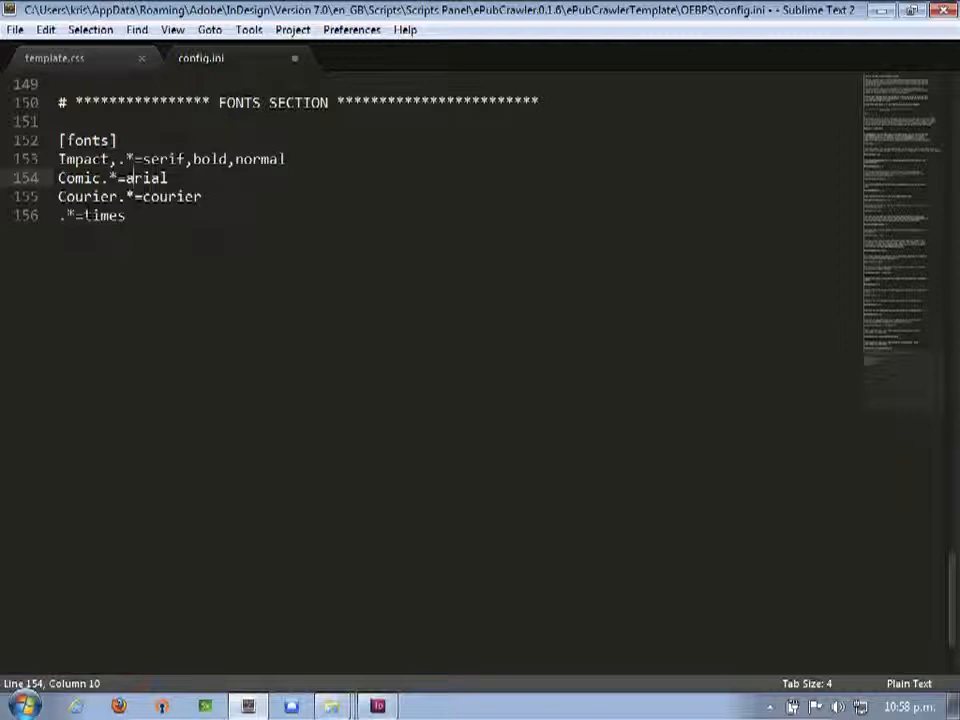
- Close config.ini and save the changes to its font mappings
left_click(295, 59)
left_click(411, 418)
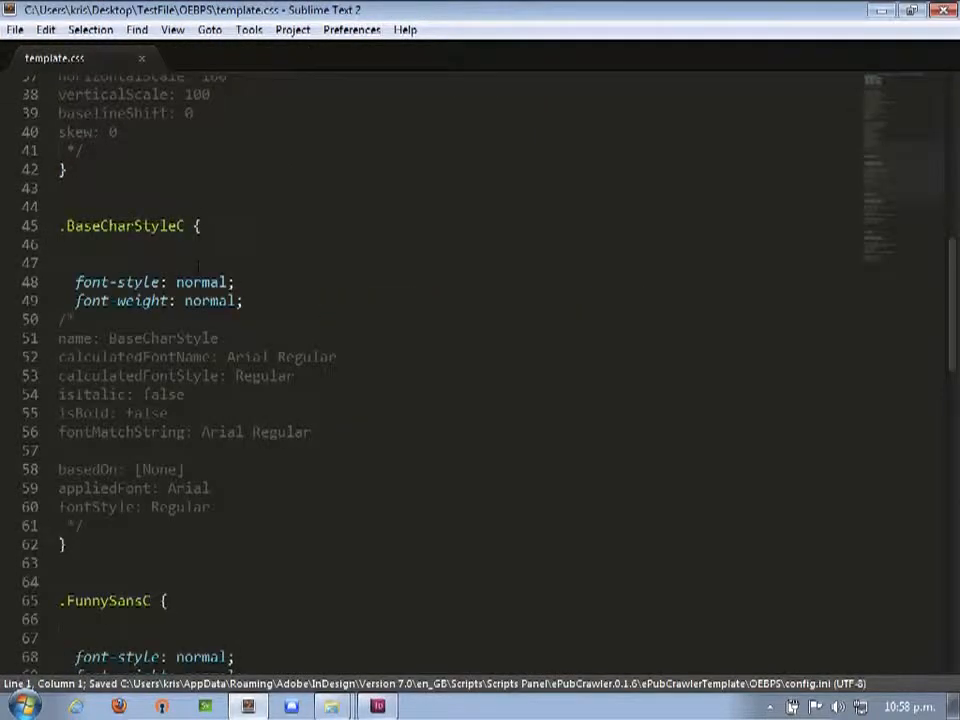
scroll(197, 263, "down", 1)
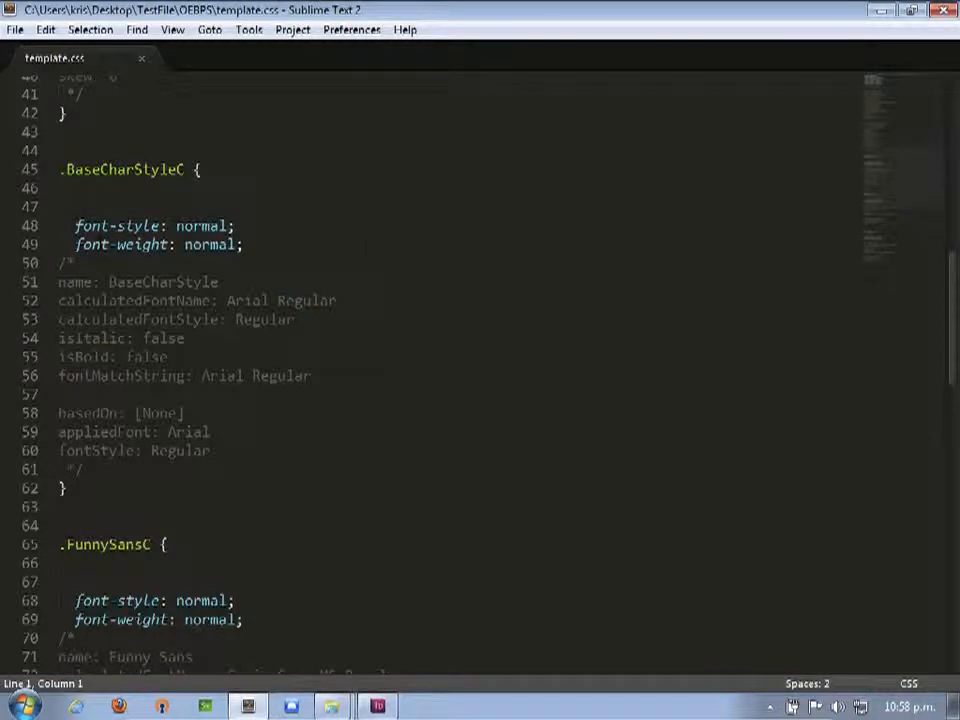
scroll(366, 246, "up", 13)
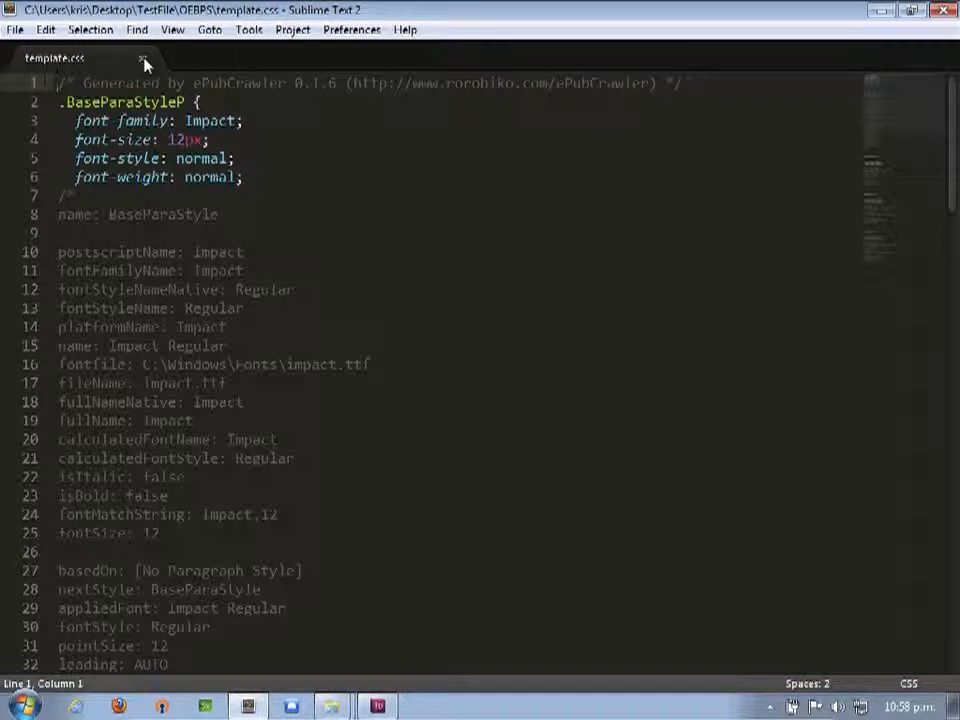
- Switch to InDesign and run the ePubCrawler.jsxbin script on TestFile.indd again
mouse_move(885, 8)
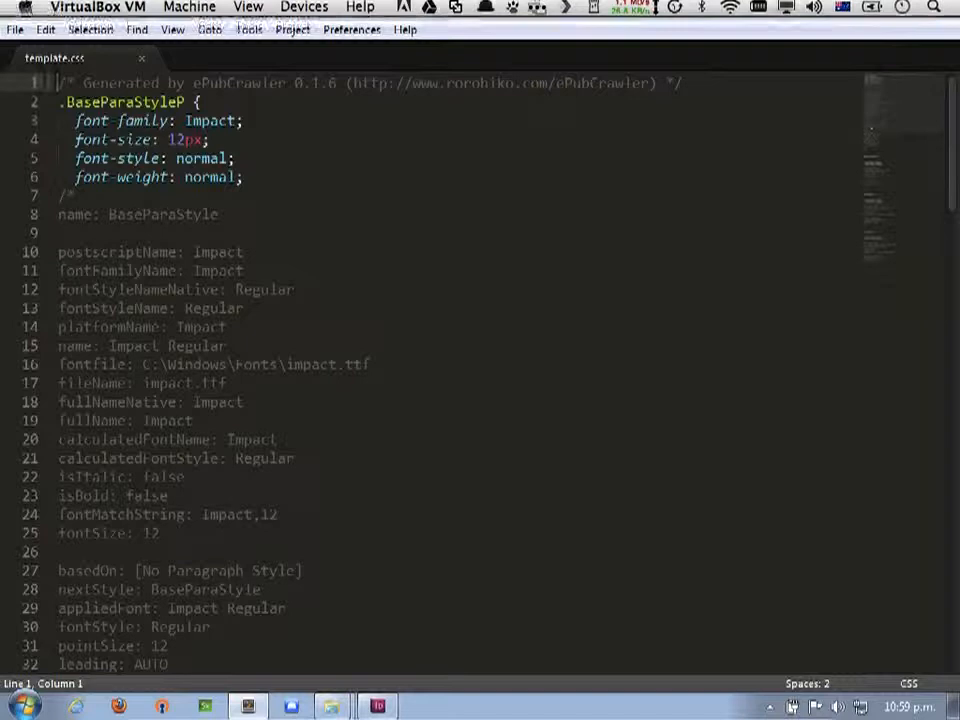
left_click(882, 12)
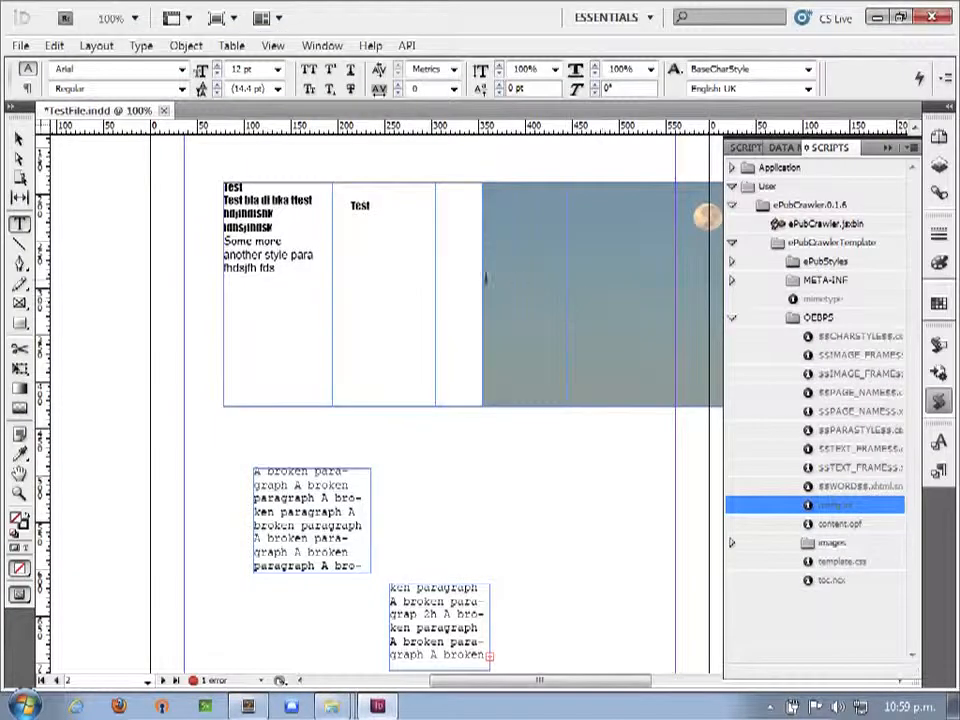
left_click(828, 225)
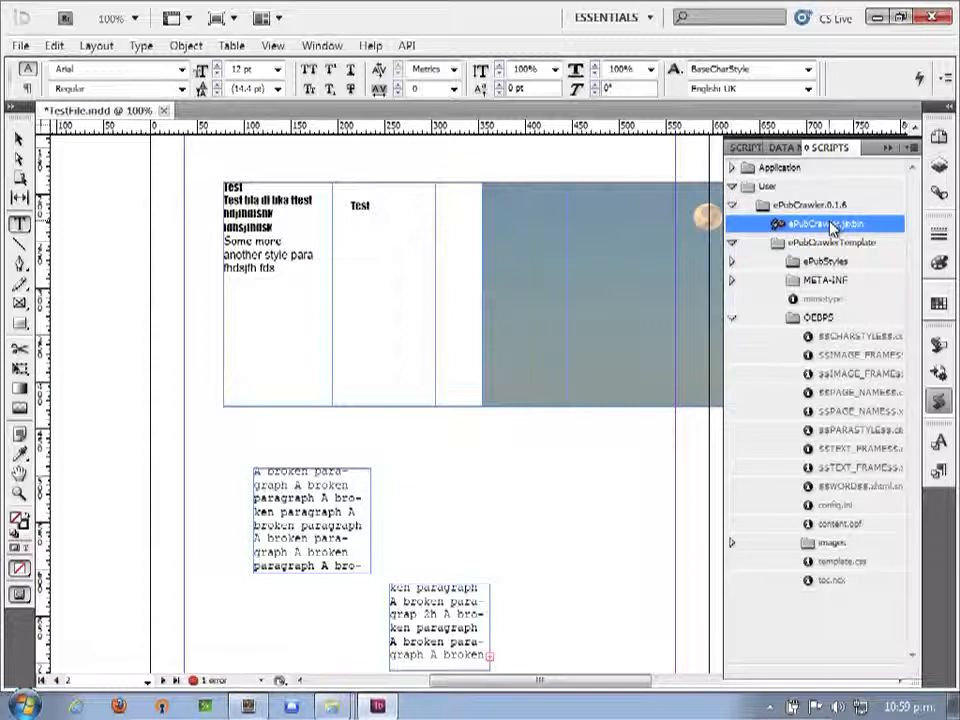
double_click(832, 226)
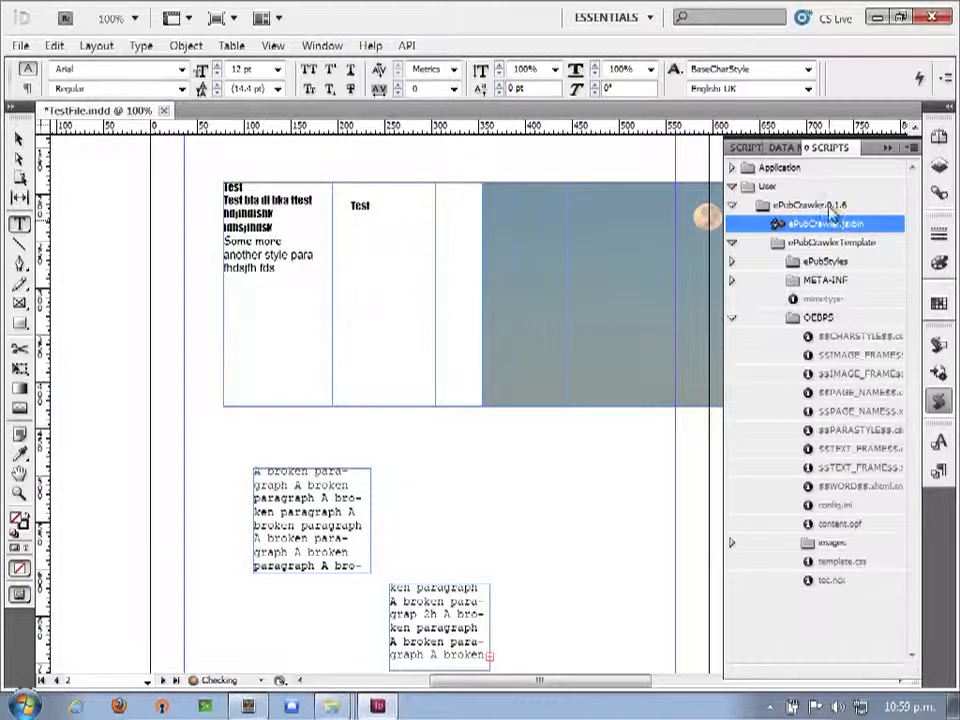
- Open template.css from the OEBPS subfolder of the desktop folder TestFile_1 in Sublime Text 2
left_click(876, 18)
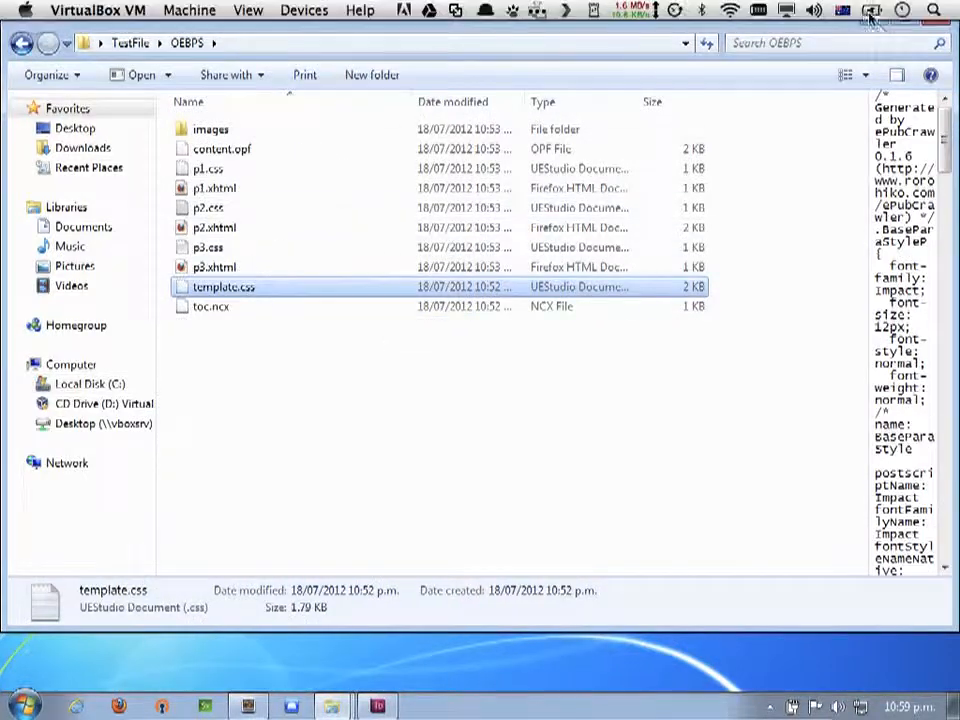
left_click(876, 28)
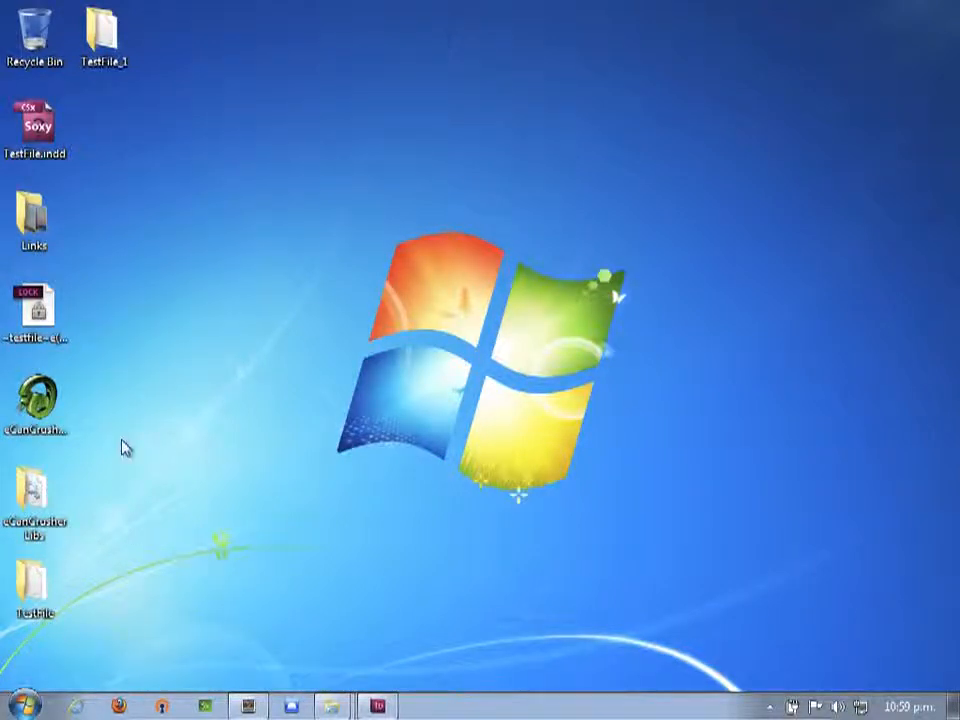
double_click(107, 40)
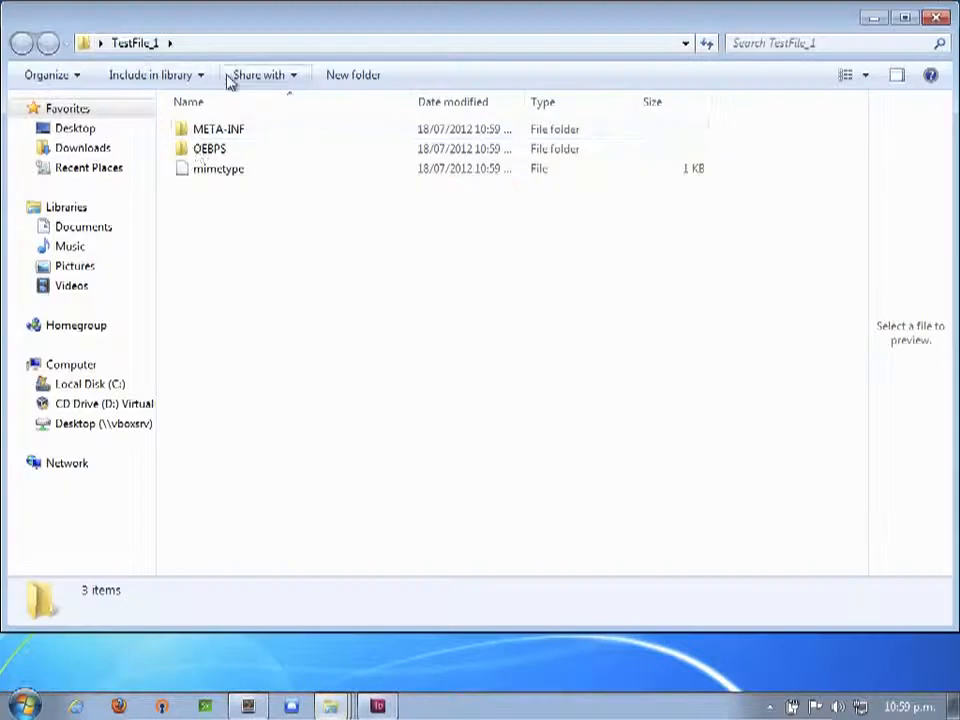
left_click(200, 151)
double_click(200, 151)
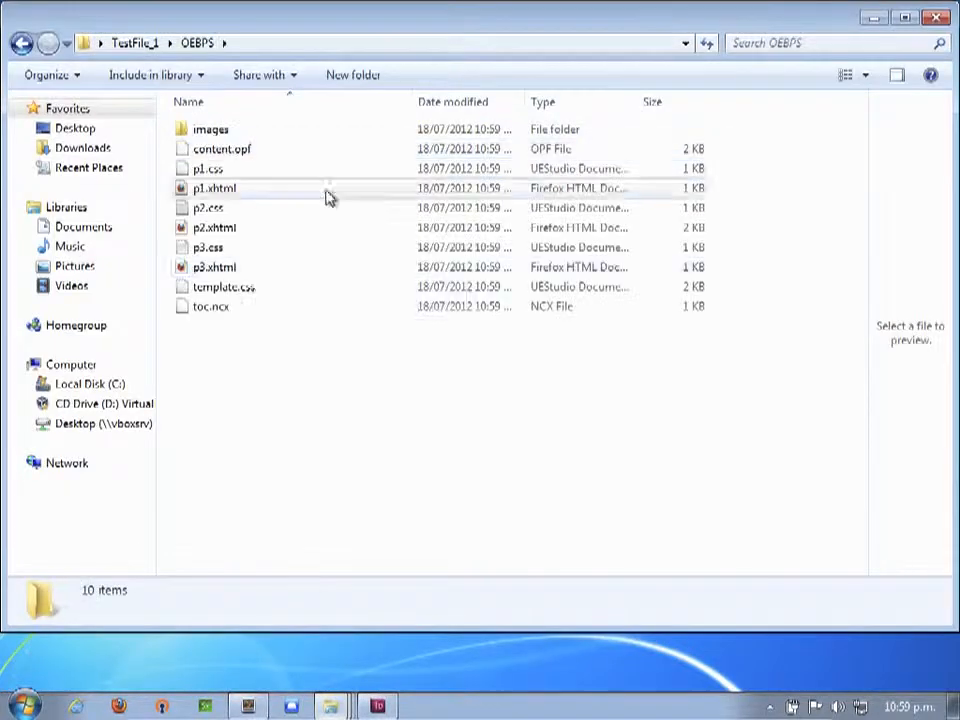
left_click(241, 290)
right_click(240, 300)
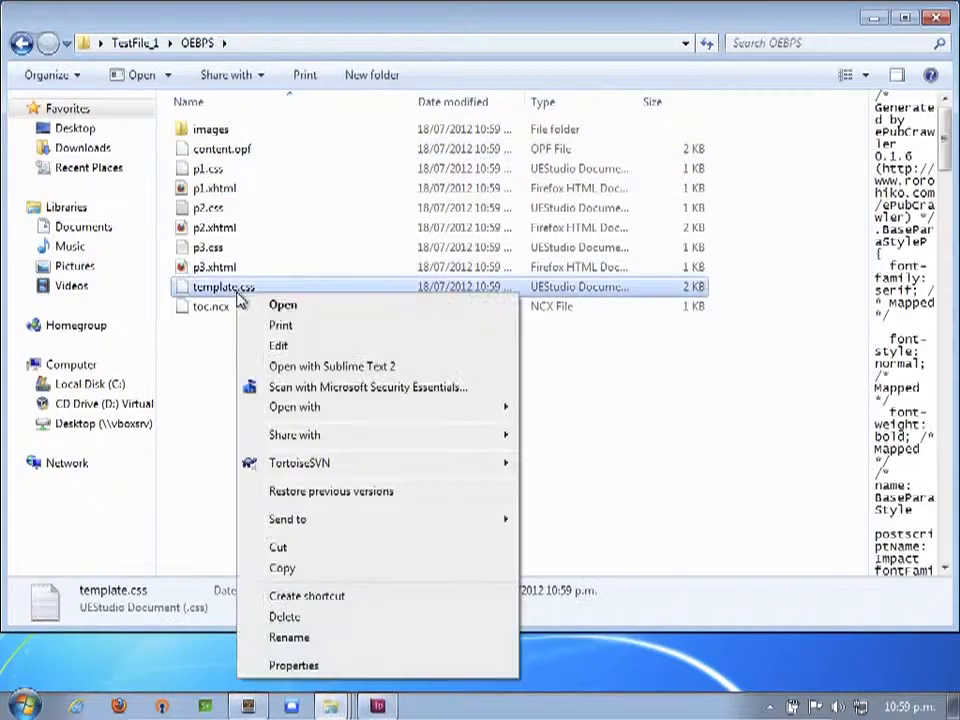
left_click(290, 368)
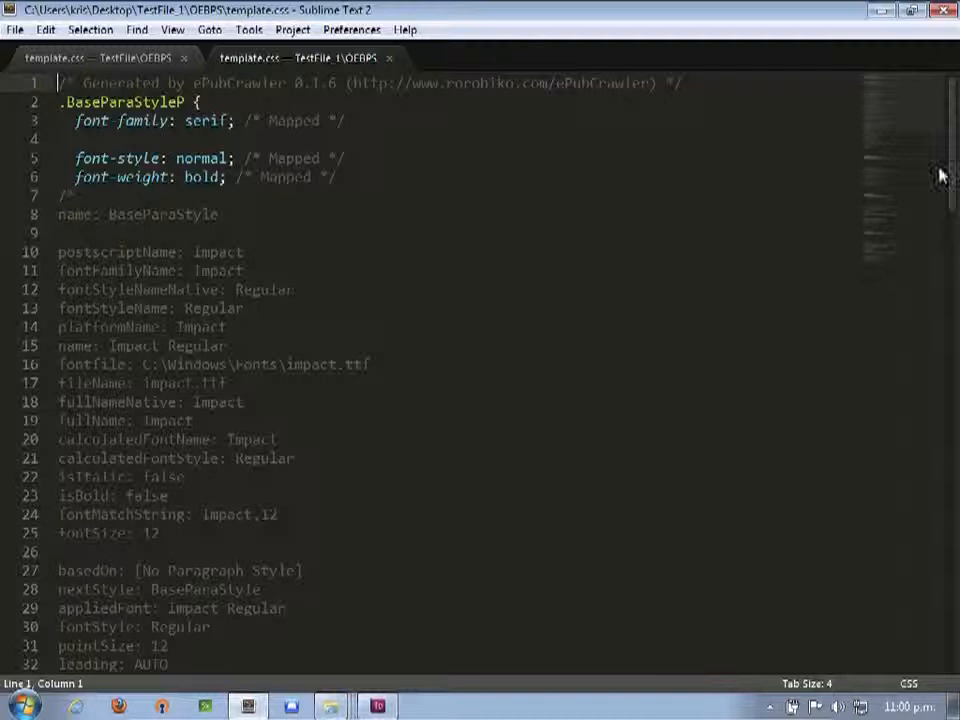
- Check the mapped font-family values of the BaseCharStyleC, FunnySansC and PlainUglyC rules in the new template.css
left_click_drag(952, 172, 951, 326)
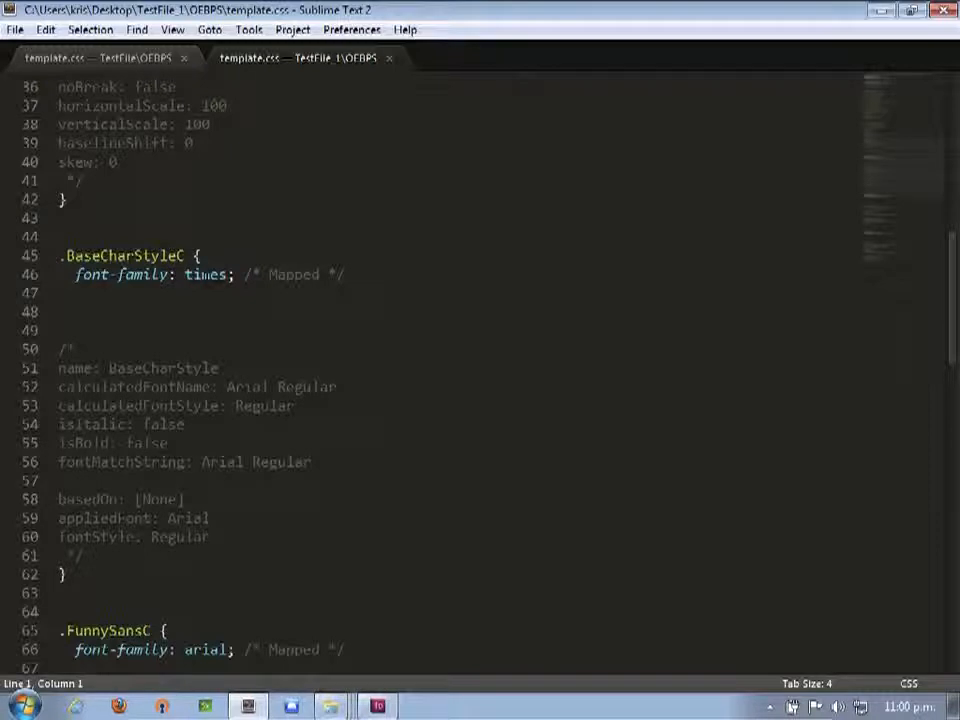
left_click_drag(952, 313, 955, 450)
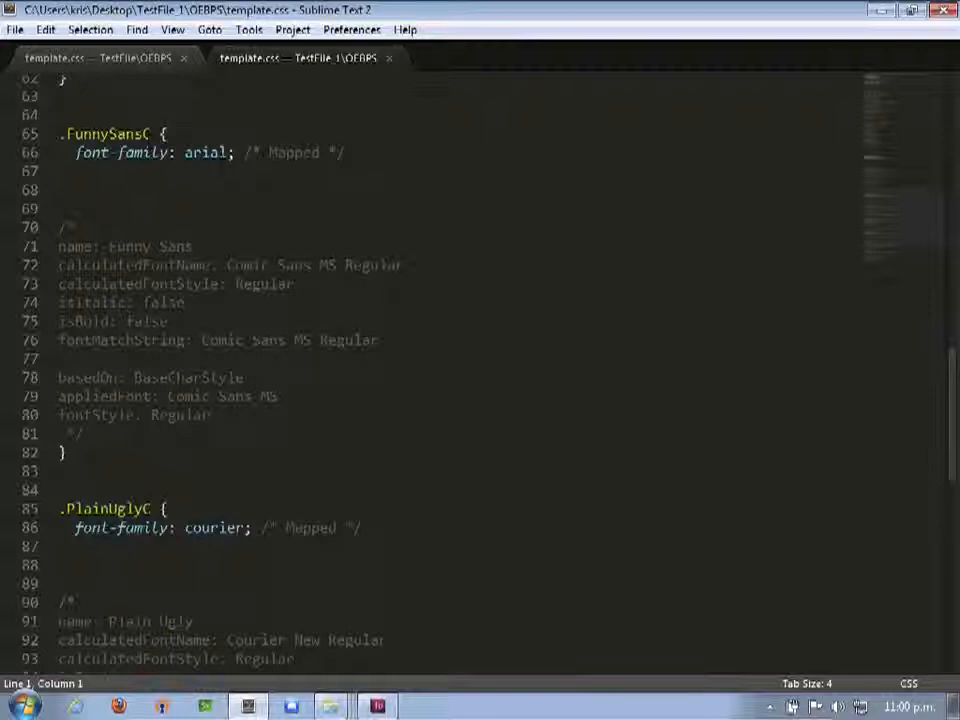
left_click_drag(955, 425, 948, 474)
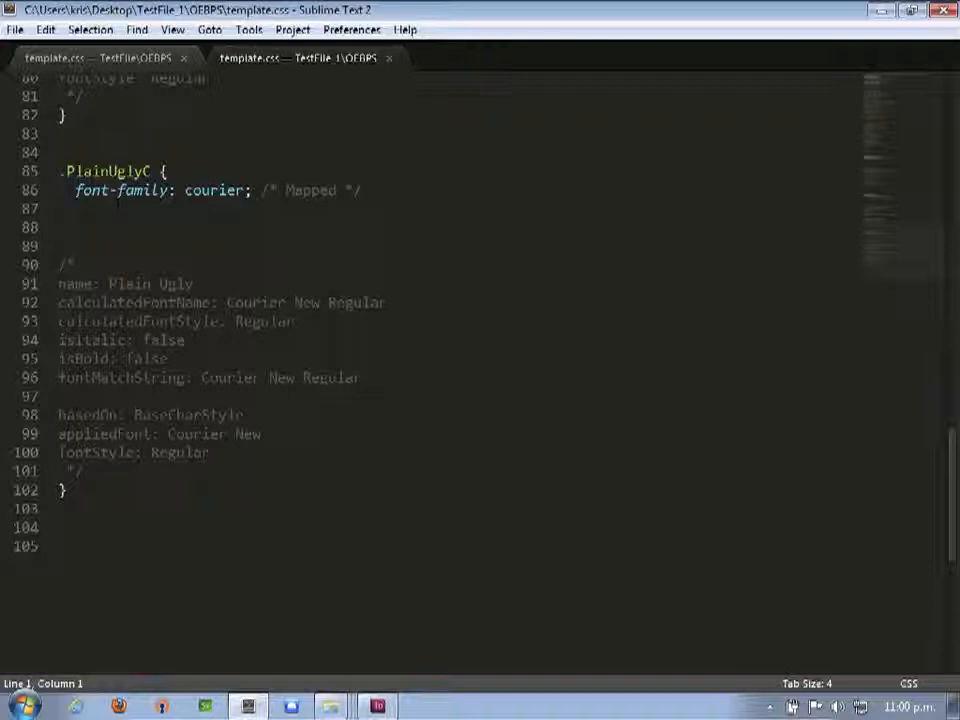
- Return to the TestFile_1 OEBPS folder and open p2.xhtml in Firefox
mouse_move(814, 6)
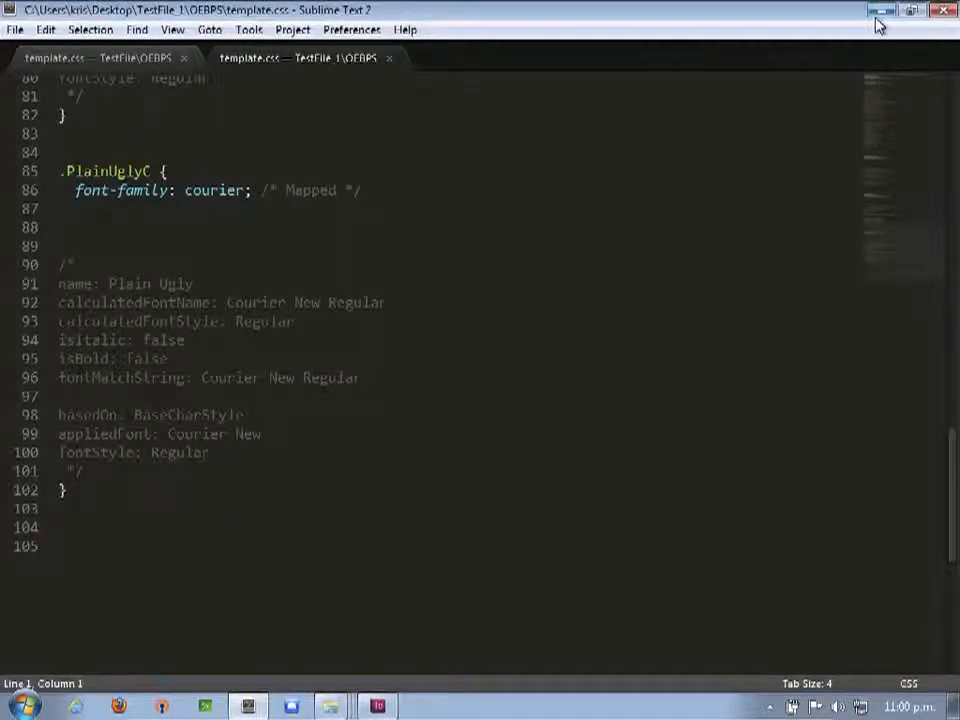
left_click(876, 16)
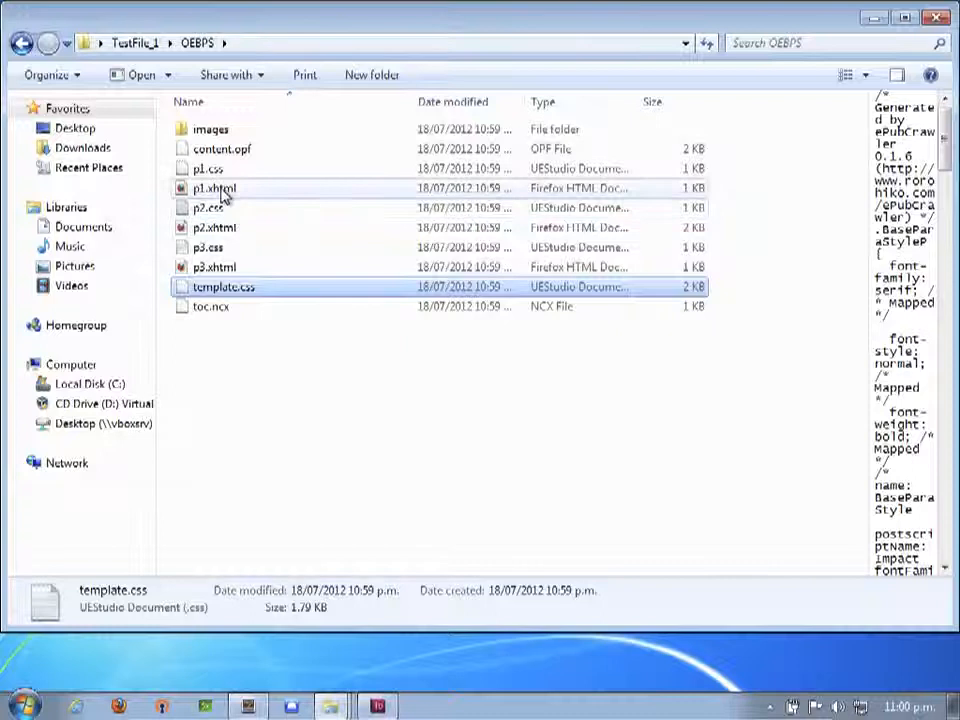
left_click(212, 227)
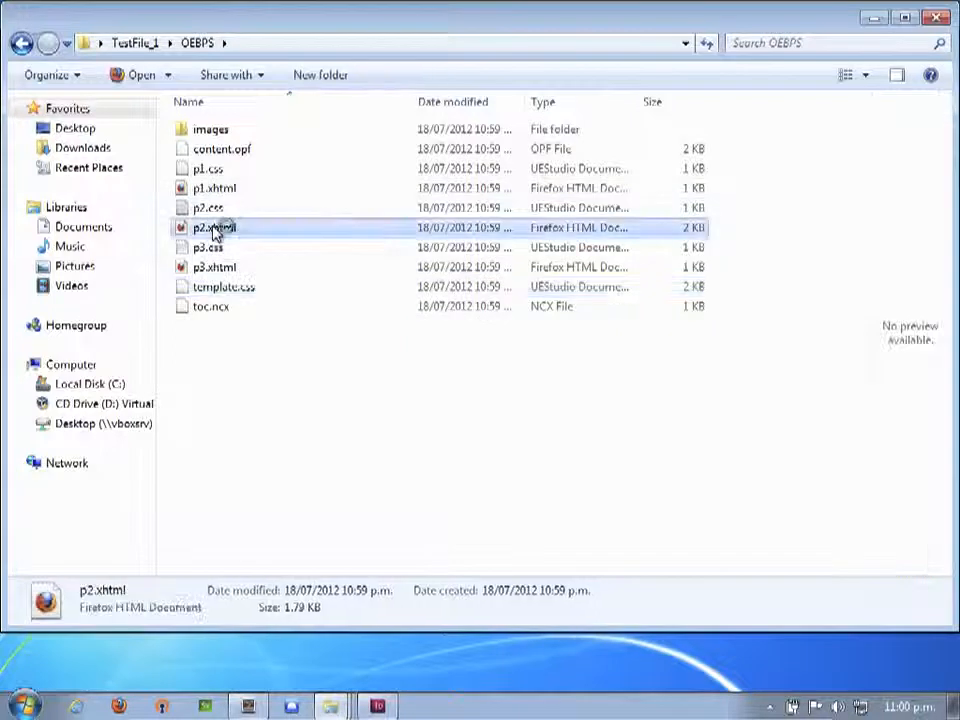
double_click(212, 227)
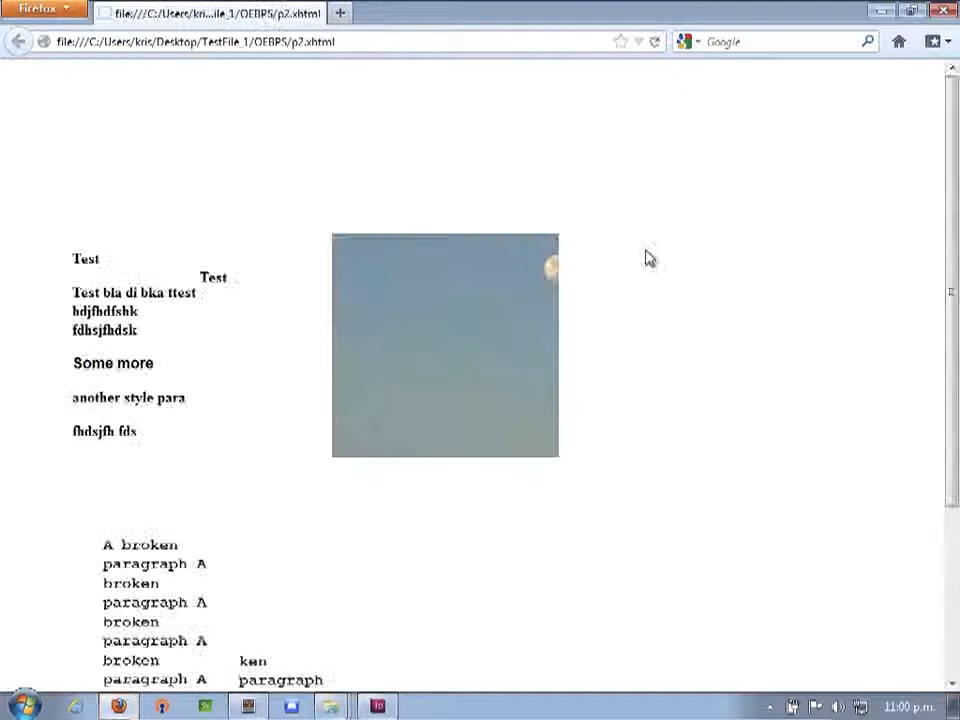
- Examine the fonts of the text frames throughout the rendered p2.xhtml page, and minimize the browser
scroll(645, 258, "down", 3)
scroll(646, 258, "down", 2)
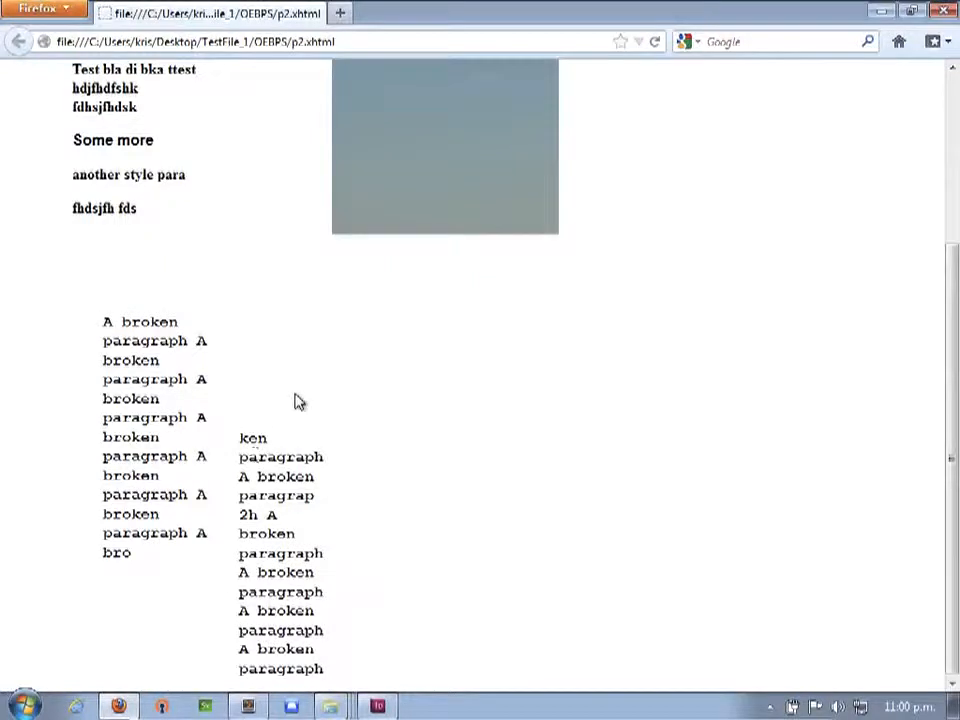
scroll(298, 401, "up", 2)
scroll(298, 401, "up", 2)
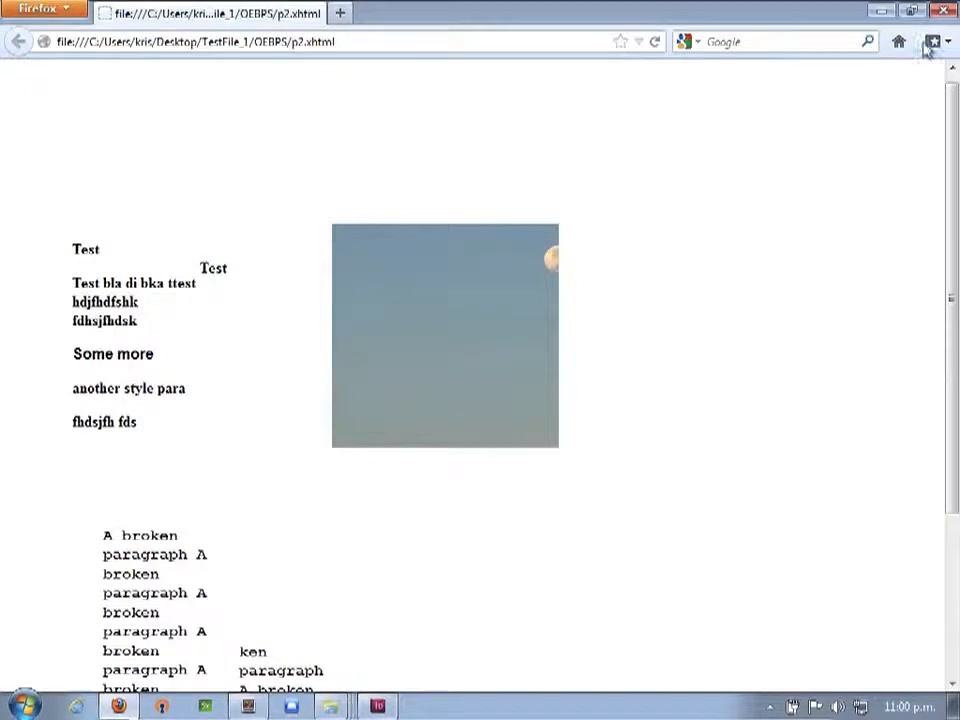
left_click(882, 12)
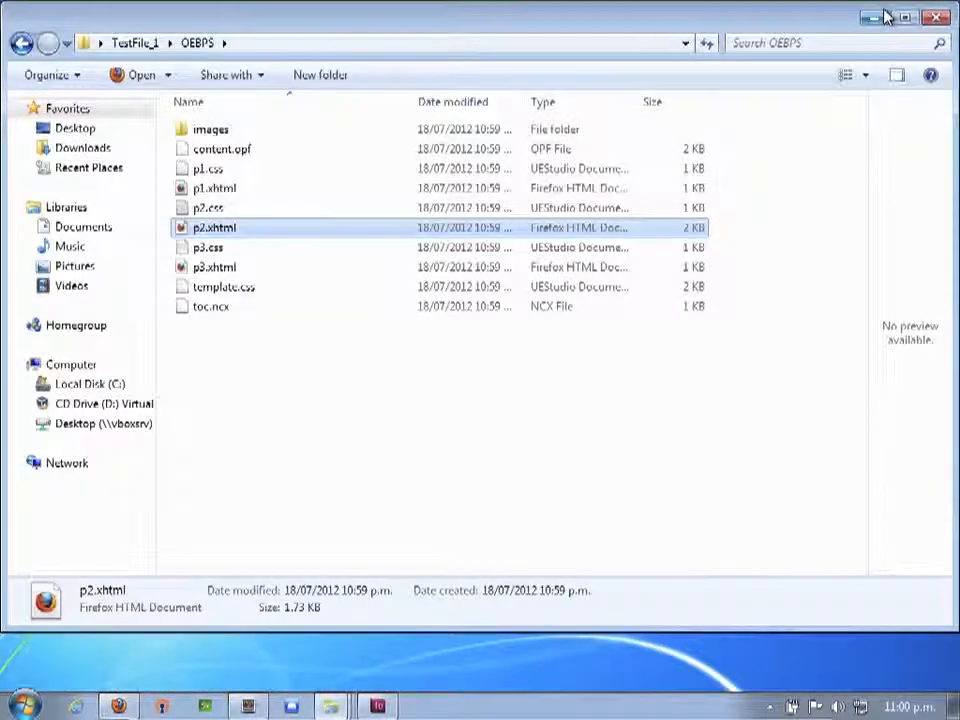